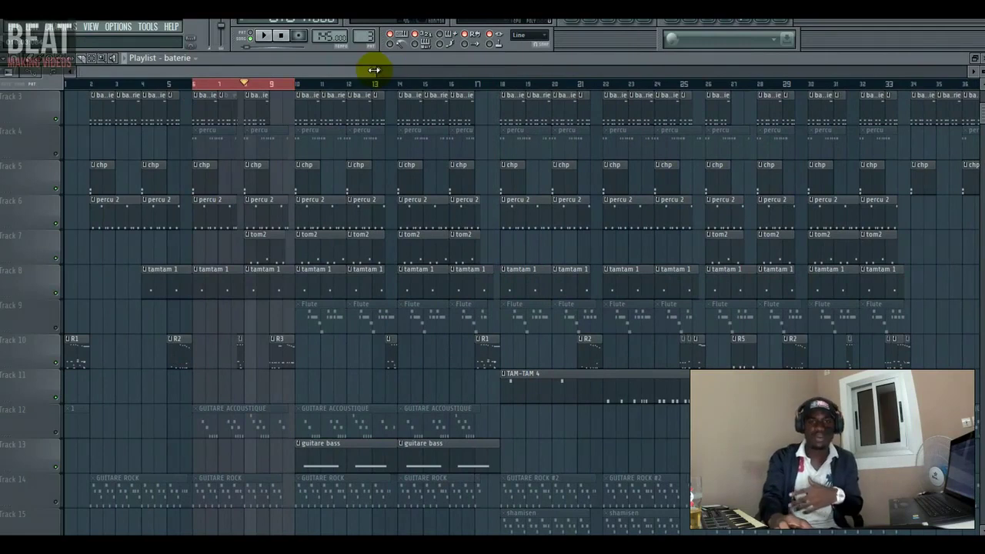
Play the selected loop from bar 6 and review the instrument tracks in the playlist.
{"action": "left_click_drag", "start_coordinate": [374, 70], "coordinate": [319, 75]}
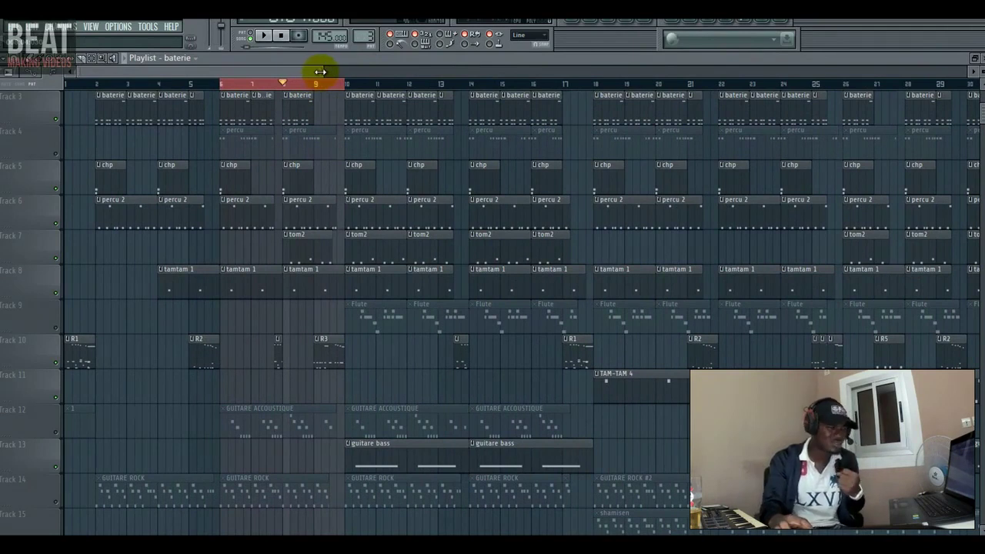
{"action": "left_click_drag", "start_coordinate": [320, 71], "coordinate": [286, 70]}
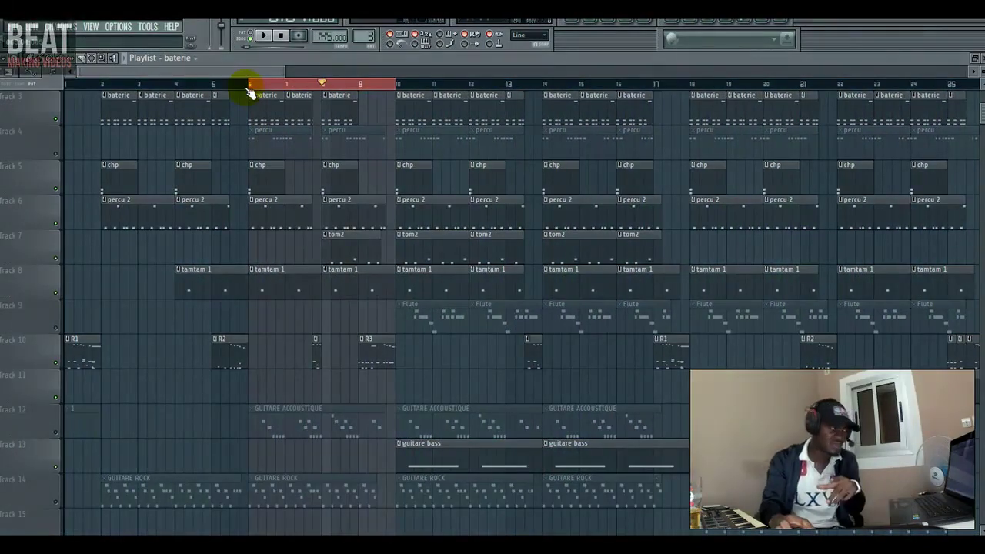
{"action": "left_click", "coordinate": [251, 84]}
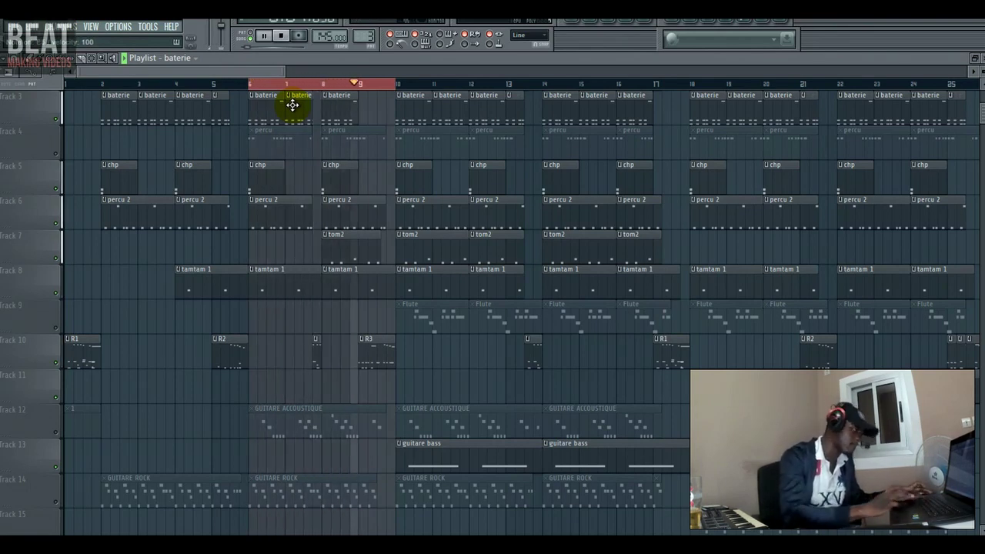
{"action": "scroll", "coordinate": [452, 276], "scroll_direction": "down", "scroll_amount": 4}
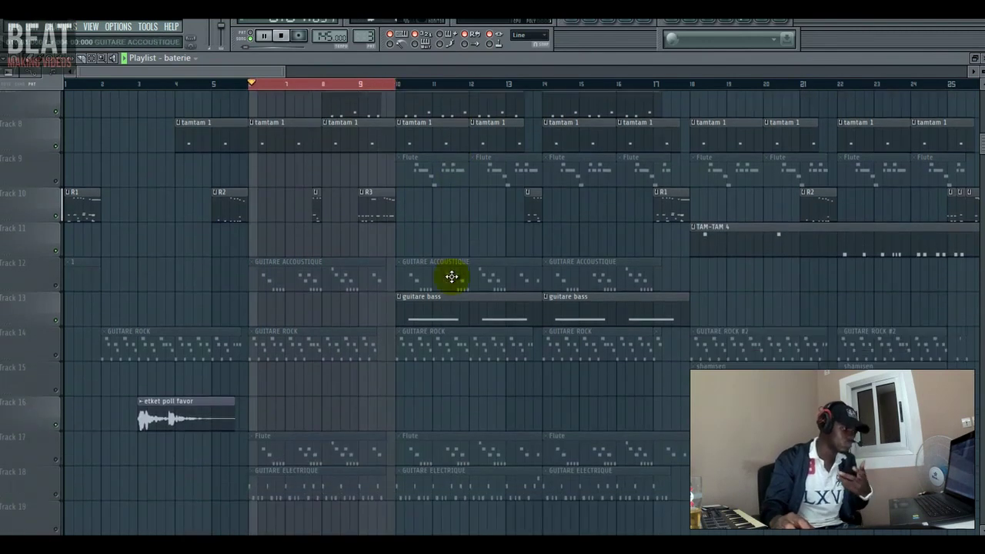
{"action": "scroll", "coordinate": [451, 276], "scroll_direction": "down", "scroll_amount": 2}
{"action": "scroll", "coordinate": [452, 276], "scroll_direction": "down", "scroll_amount": 2}
{"action": "key", "text": "space"}
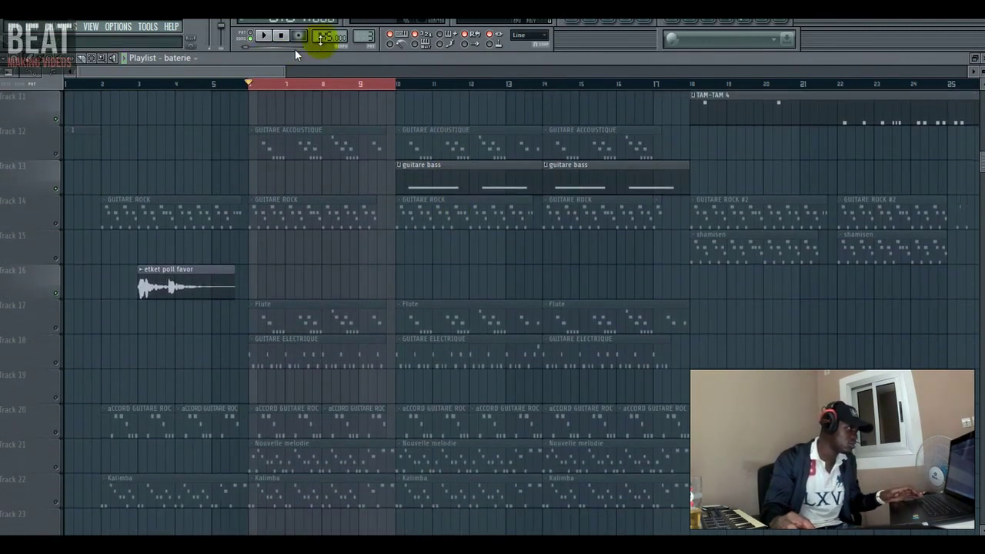
Create a pattern named Guitare Mute and place it at bar 6 on Track 23, with that track unmuted.
{"action": "left_click", "coordinate": [594, 21]}
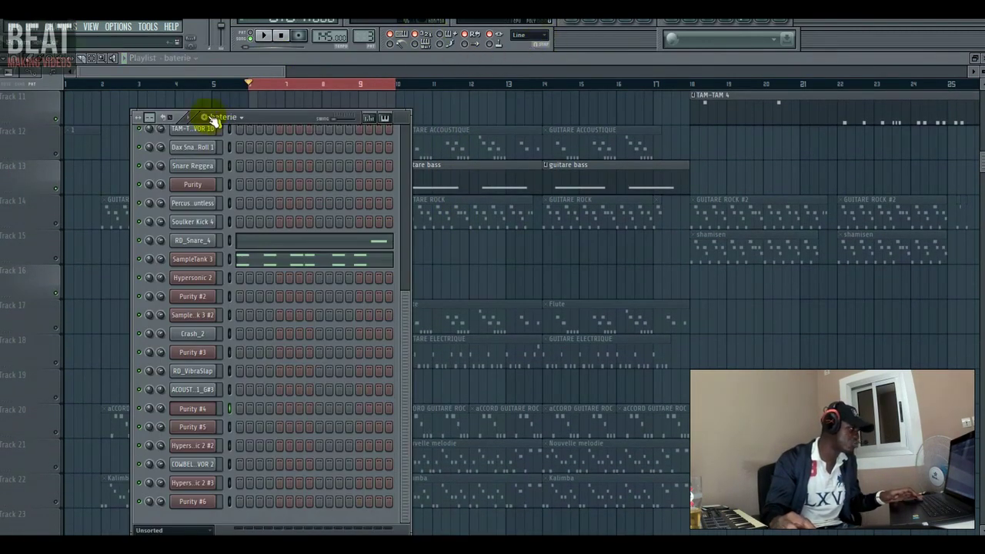
{"action": "left_click", "coordinate": [204, 119]}
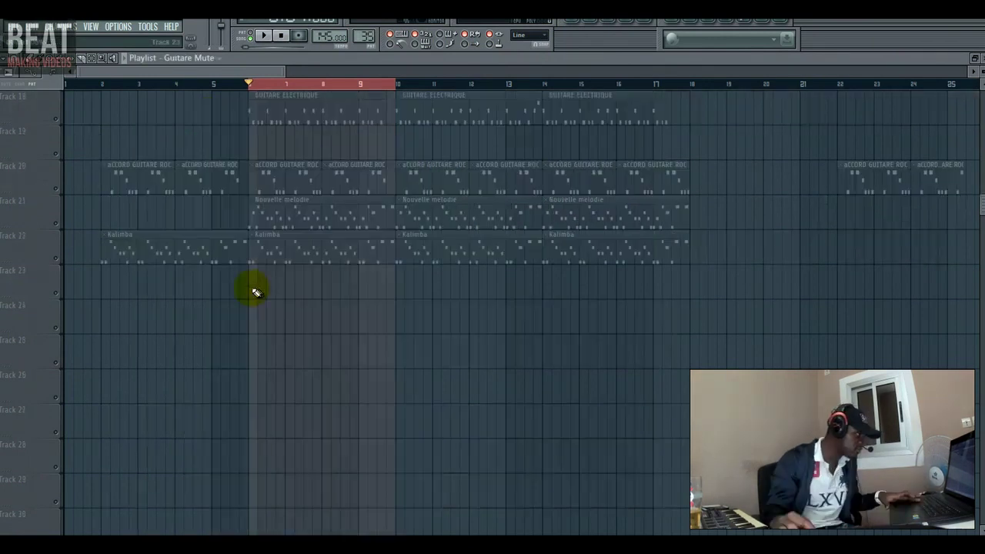
{"action": "left_click", "coordinate": [255, 290]}
{"action": "left_click", "coordinate": [56, 293]}
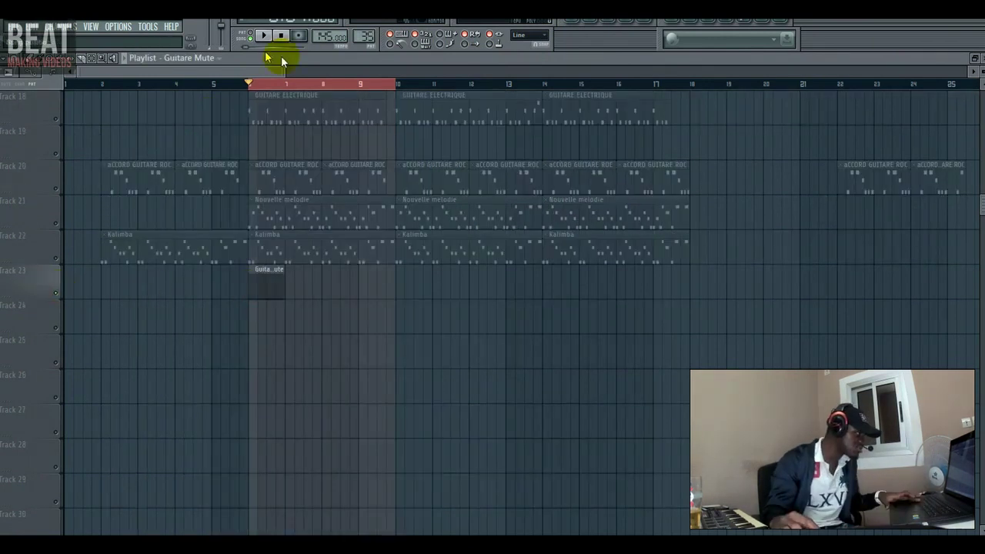
Extend the Guitare Mute clip on Track 23 to two bars, ending at bar 8.
{"action": "left_click_drag", "start_coordinate": [286, 73], "coordinate": [248, 92]}
{"action": "key", "text": "space"}
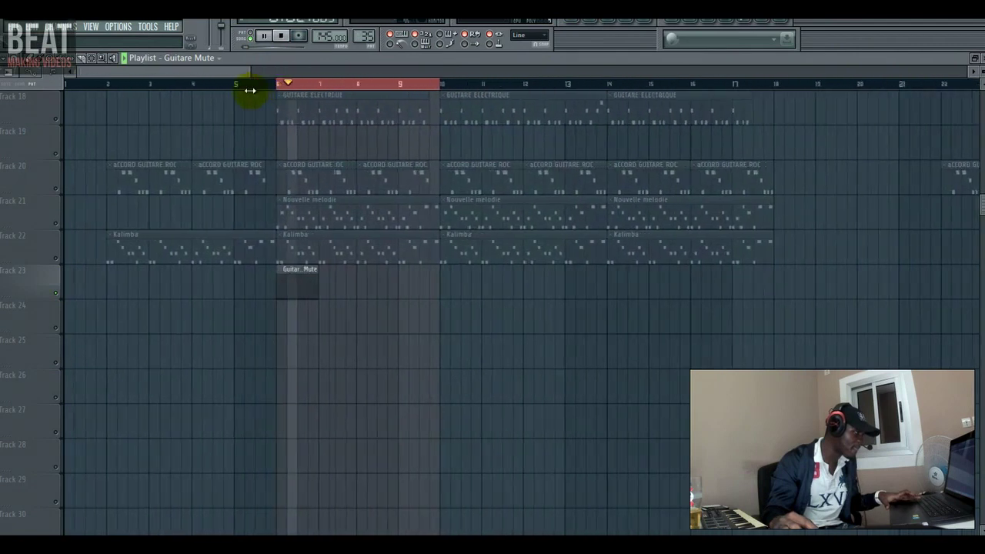
{"action": "left_click_drag", "start_coordinate": [318, 298], "coordinate": [358, 292]}
{"action": "key", "text": "space"}
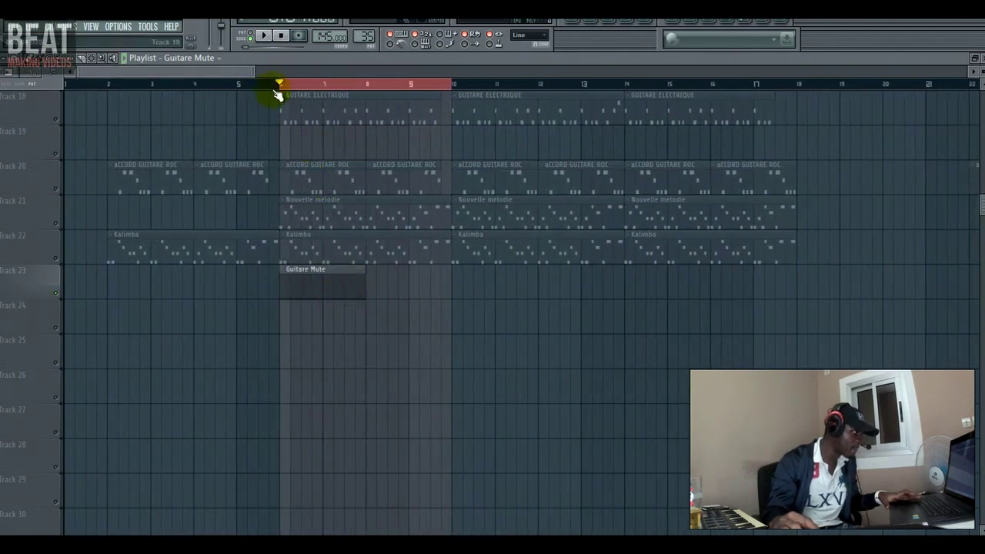
Enable recording and record a first guitar melody into the Guitare Mute pattern over the looped section.
{"action": "left_click", "coordinate": [299, 37]}
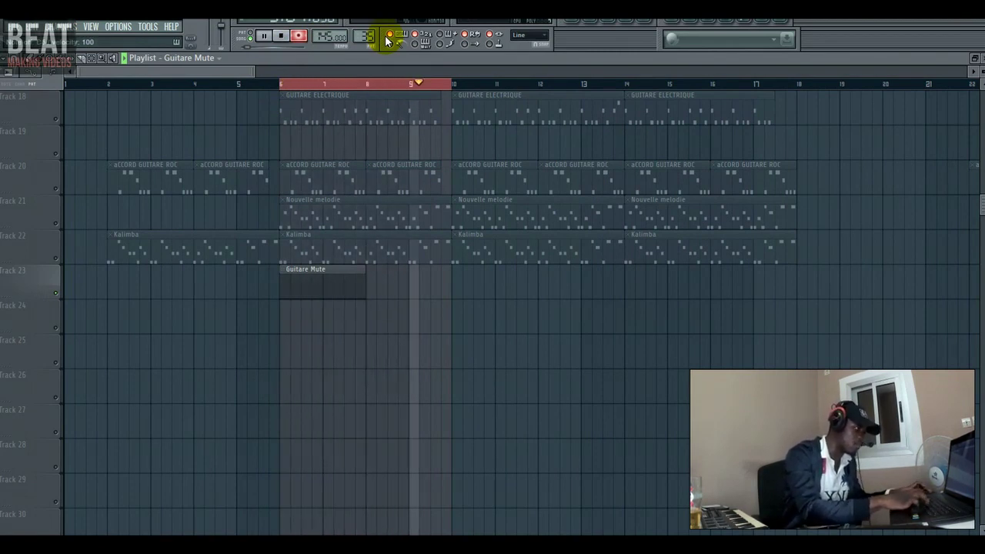
{"action": "key", "text": "space"}
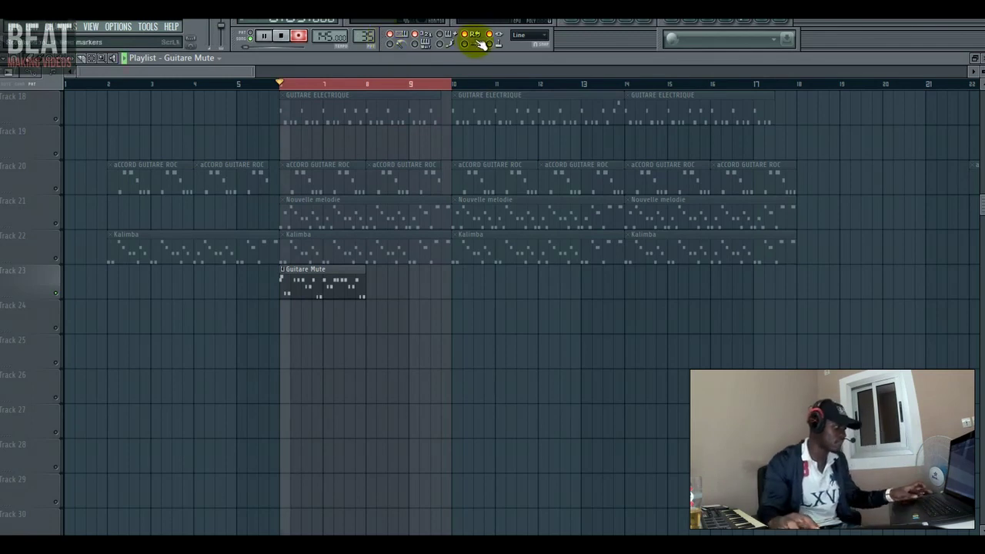
{"action": "key", "text": "space"}
Examine the effects loaded on the Purity #4 mixer track.
{"action": "left_click", "coordinate": [654, 21]}
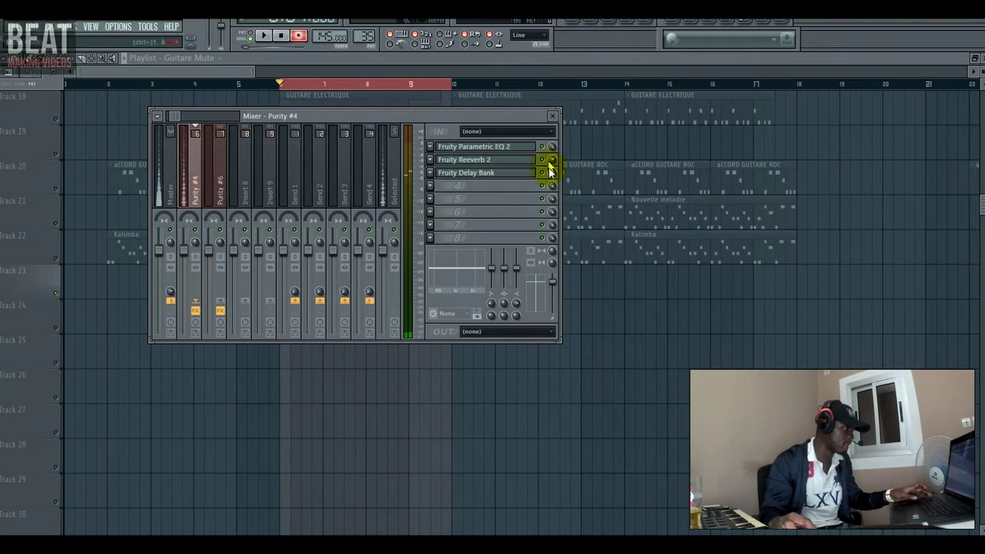
{"action": "left_click_drag", "start_coordinate": [555, 171], "coordinate": [556, 170]}
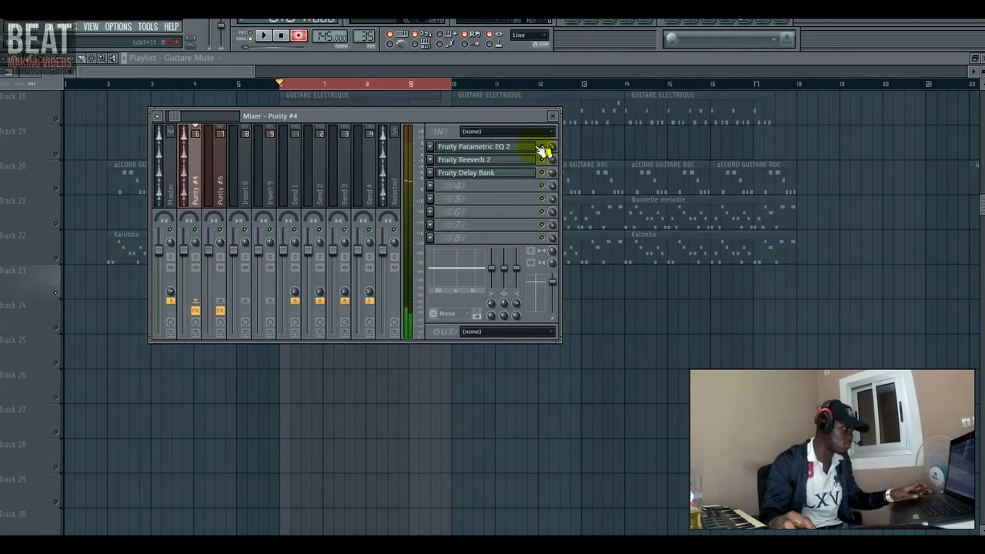
{"action": "left_click", "coordinate": [528, 146]}
{"action": "left_click", "coordinate": [390, 142]}
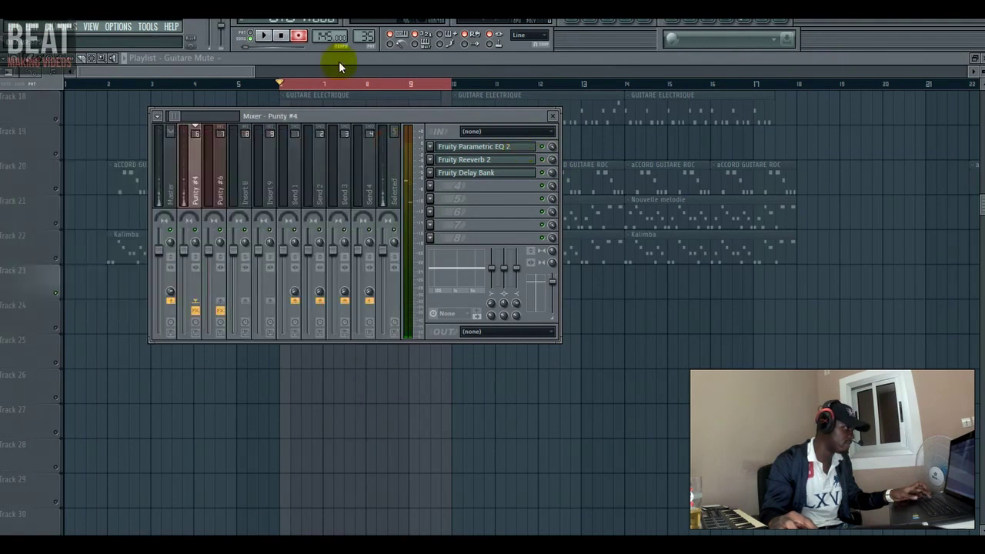
{"action": "left_click", "coordinate": [338, 60]}
Delete all recorded Purity #4 notes from the Guitare Mute pattern in the piano roll.
{"action": "left_click", "coordinate": [586, 20]}
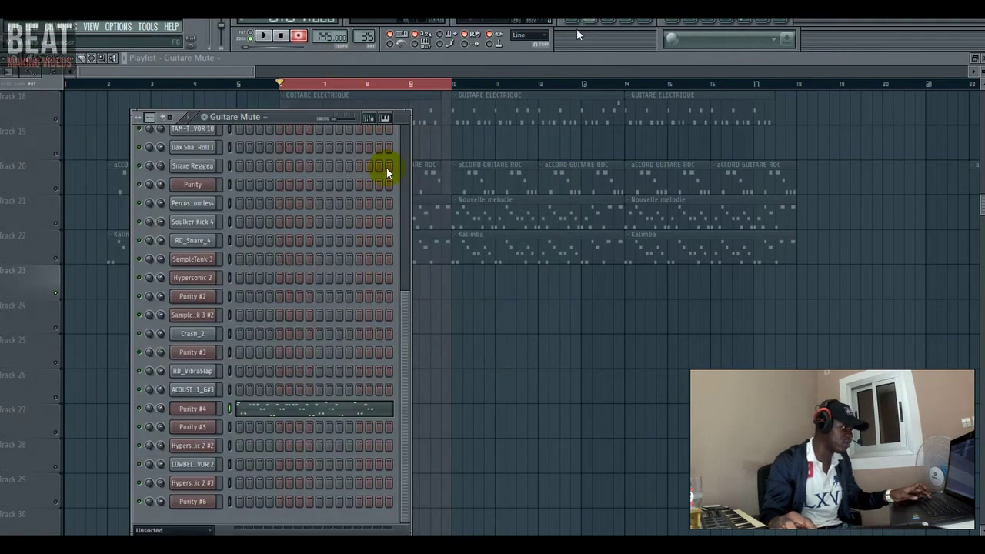
{"action": "left_click", "coordinate": [300, 410]}
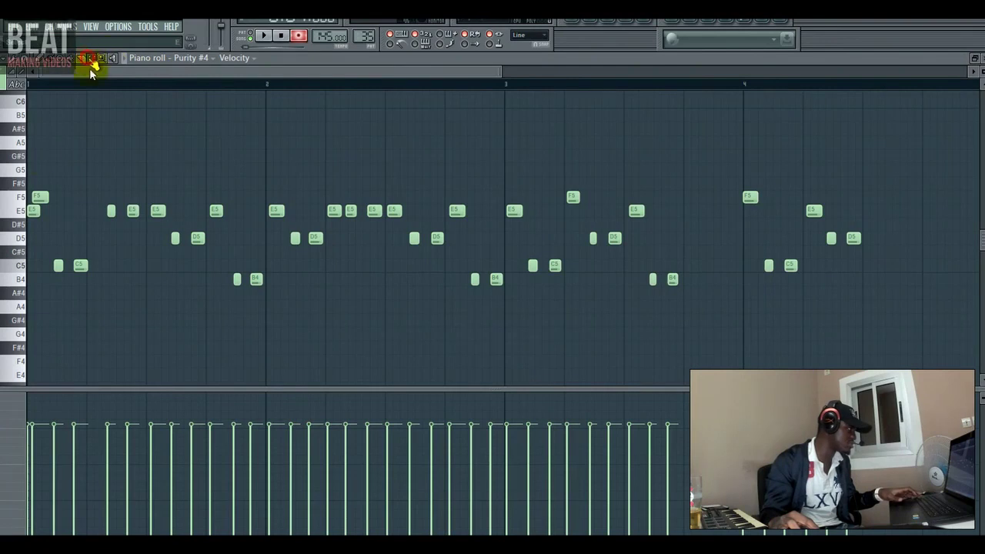
{"action": "left_click_drag", "start_coordinate": [17, 163], "coordinate": [57, 297]}
{"action": "key", "text": "Delete"}
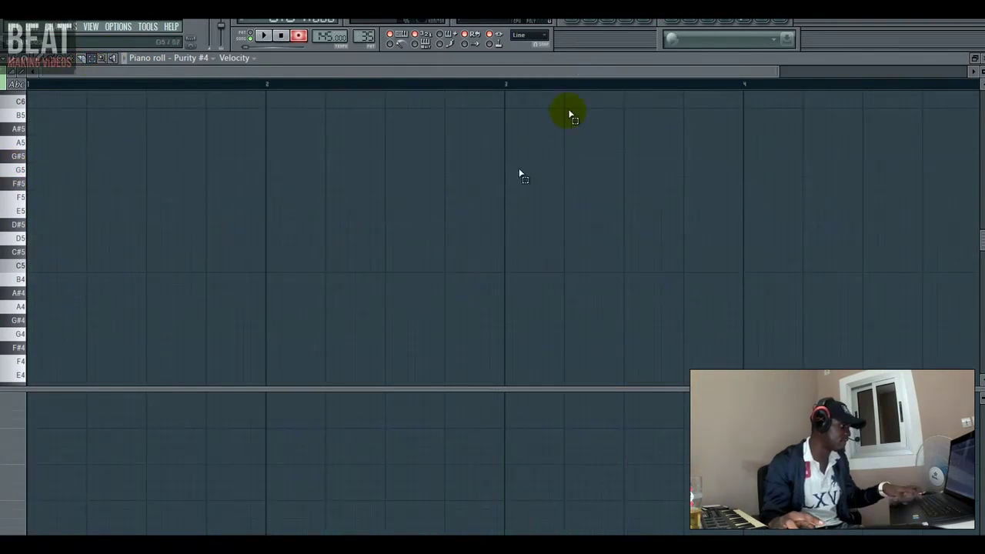
Record a new Guitare Mute melody over the loop and extend its clip on Track 23 to bar 10.
{"action": "left_click", "coordinate": [575, 20]}
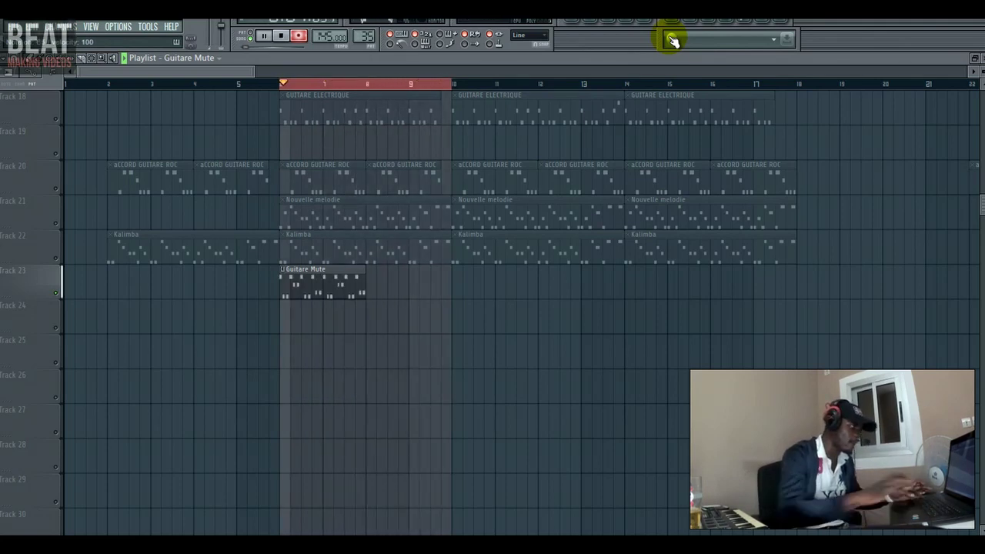
{"action": "left_click", "coordinate": [299, 35]}
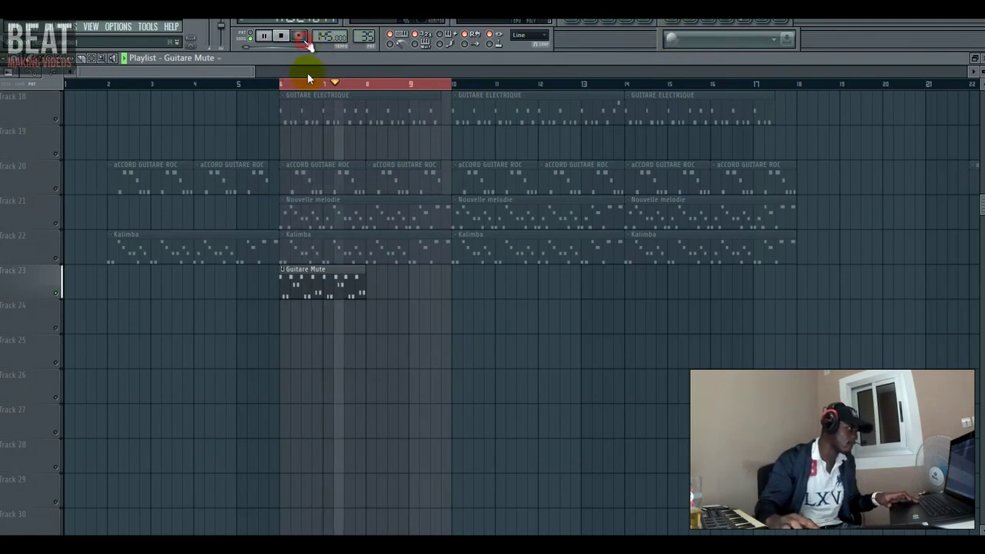
{"action": "left_click_drag", "start_coordinate": [362, 288], "coordinate": [455, 290]}
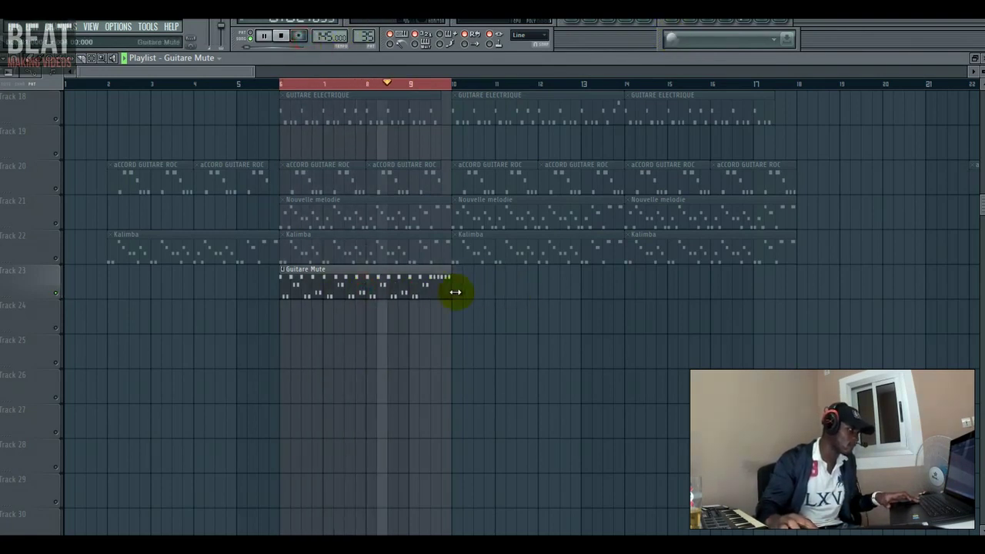
Set the project tempo to 140 BPM and play the looped section with the drum and percussion tracks.
{"action": "left_click", "coordinate": [612, 20]}
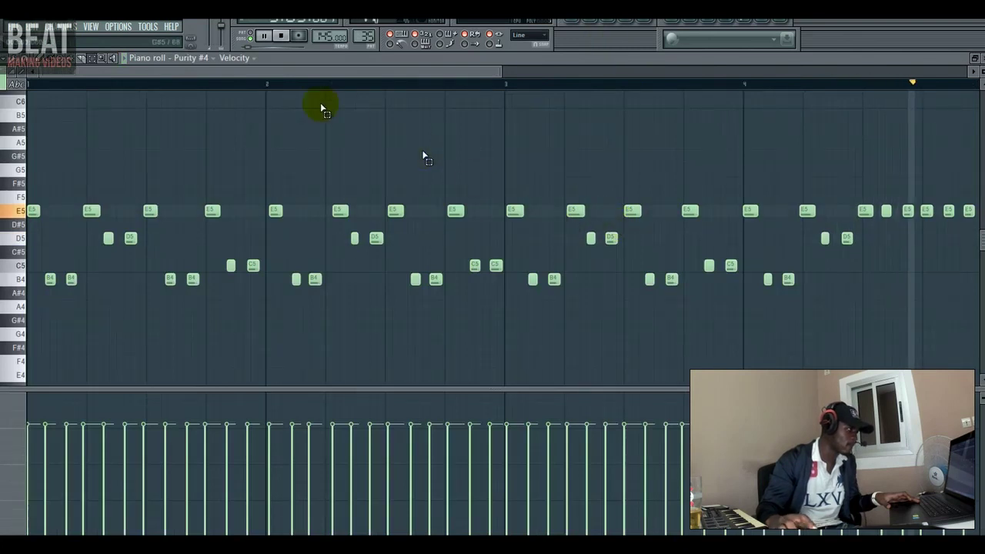
{"action": "key", "text": "space"}
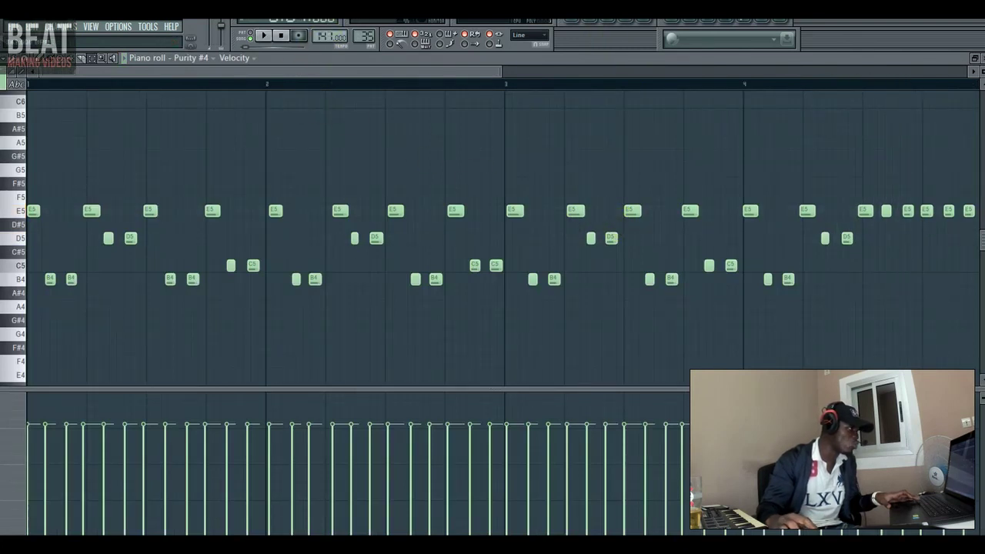
{"action": "key", "text": "space"}
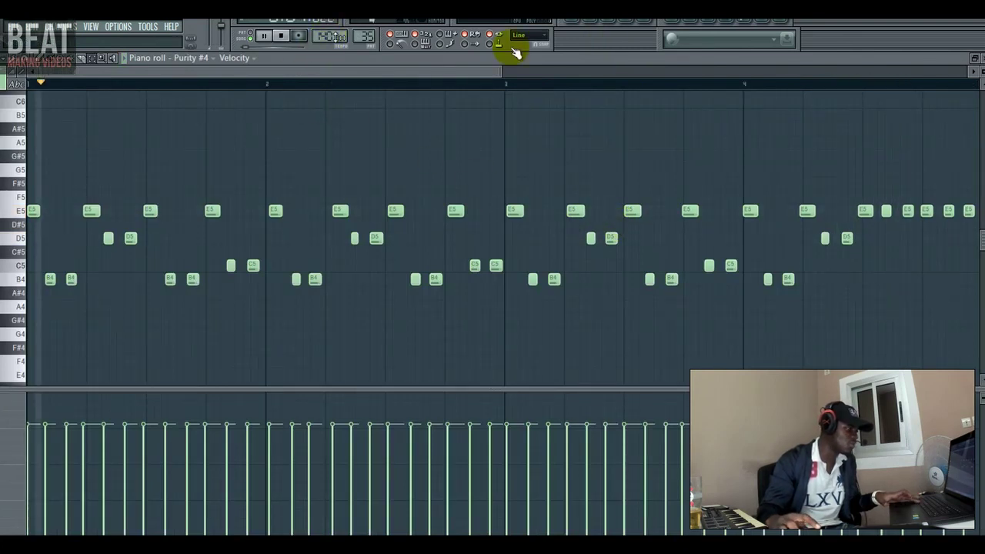
{"action": "left_click", "coordinate": [570, 19]}
{"action": "scroll", "coordinate": [299, 225], "scroll_direction": "up", "scroll_amount": 12}
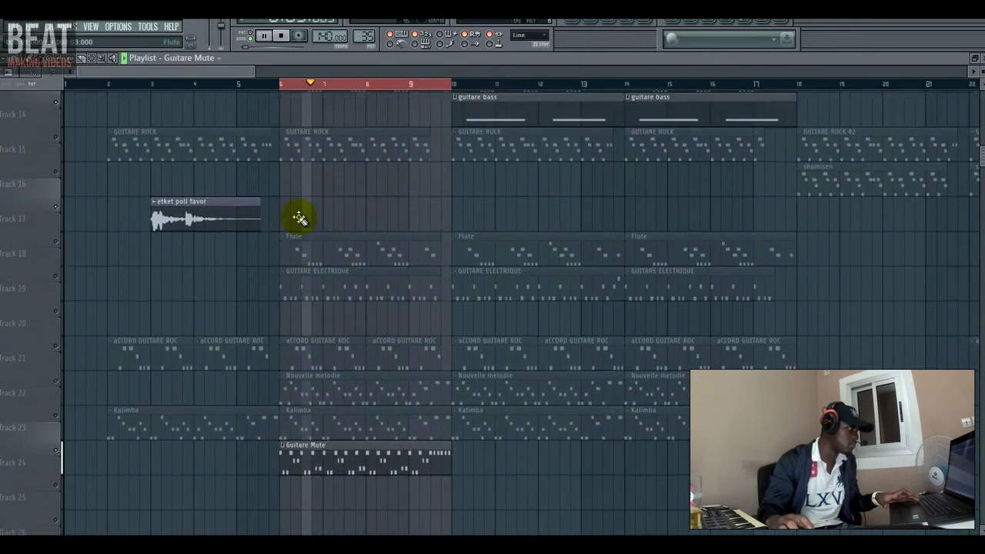
{"action": "scroll", "coordinate": [299, 215], "scroll_direction": "up", "scroll_amount": 3}
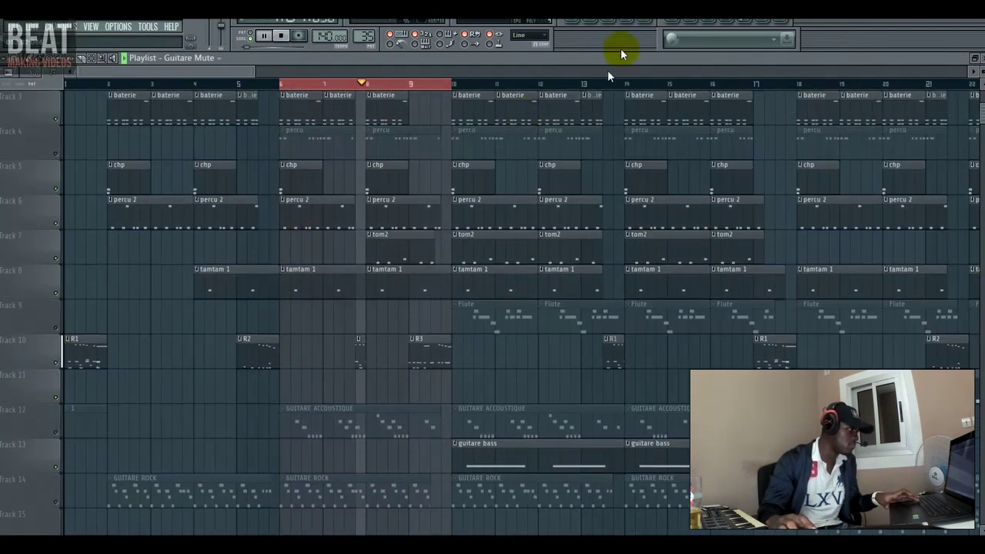
In the Purity #4 piano roll, nudge bar 1's first two B4 notes and second E5 slightly forward, and lower the first D5 to C5.
{"action": "left_click", "coordinate": [611, 24]}
{"action": "key", "text": "space"}
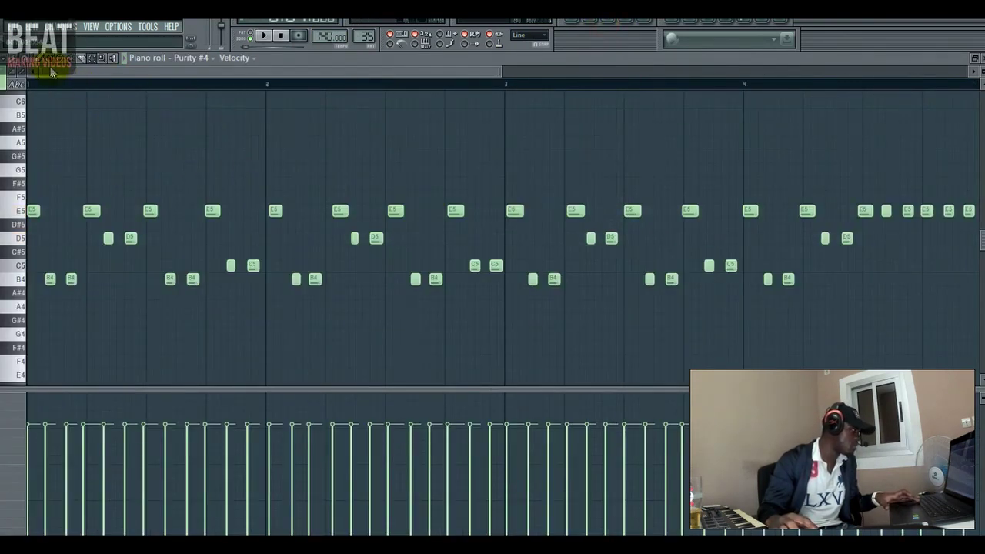
{"action": "left_click_drag", "start_coordinate": [504, 71], "coordinate": [311, 74]}
{"action": "left_click_drag", "start_coordinate": [134, 226], "coordinate": [139, 223]}
{"action": "left_click_drag", "start_coordinate": [95, 283], "coordinate": [77, 280]}
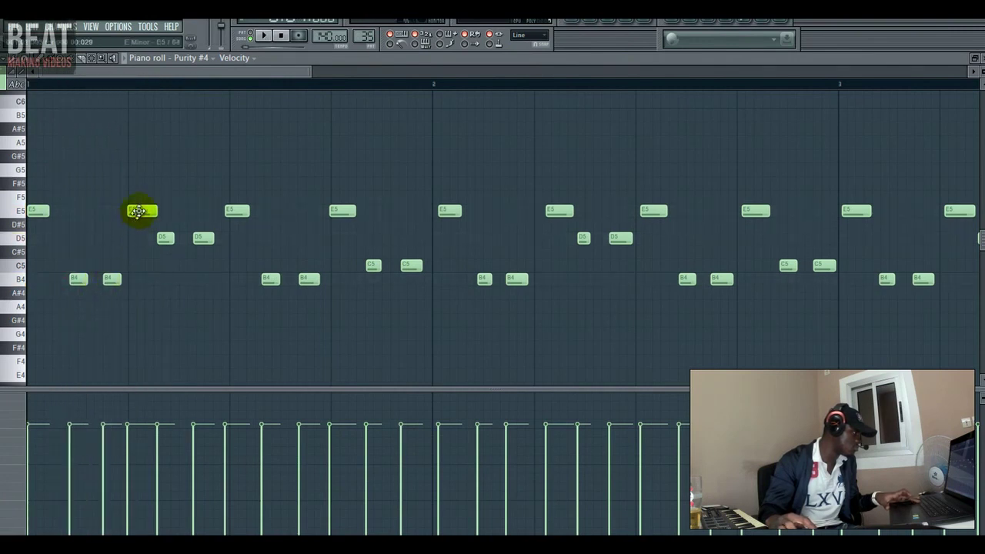
{"action": "left_click_drag", "start_coordinate": [139, 211], "coordinate": [174, 278]}
{"action": "key", "text": "space"}
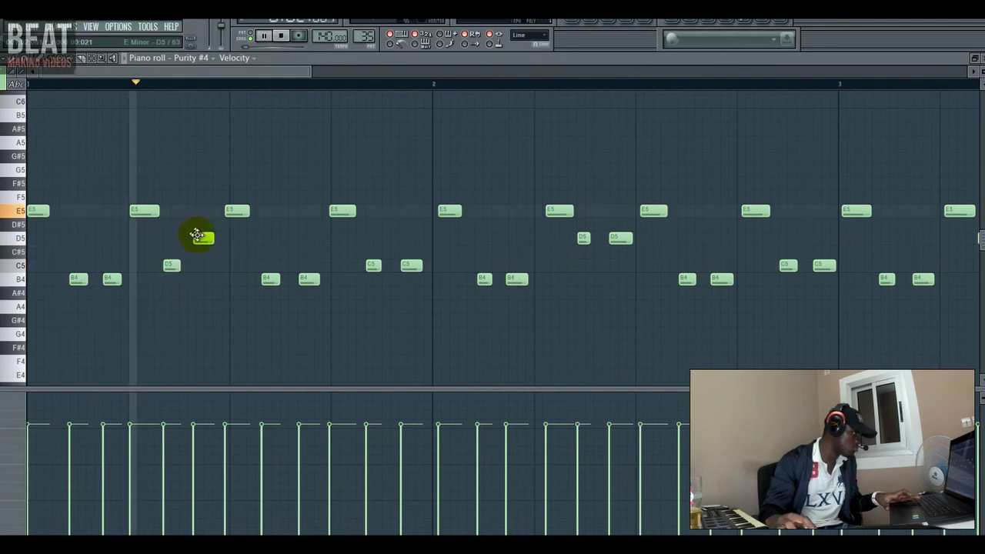
Nudge bar 1's remaining D5 and third E5 slightly forward, return the C5 between the E5 notes to D5, and replay.
{"action": "left_click_drag", "start_coordinate": [202, 239], "coordinate": [207, 240]}
{"action": "key", "text": "space"}
{"action": "left_click_drag", "start_coordinate": [171, 267], "coordinate": [239, 211]}
{"action": "key", "text": "space"}
{"action": "key", "text": "space"}
{"action": "key", "text": "space"}
{"action": "key", "text": "space"}
{"action": "key", "text": "space"}
{"action": "key", "text": "space"}
{"action": "key", "text": "space"}
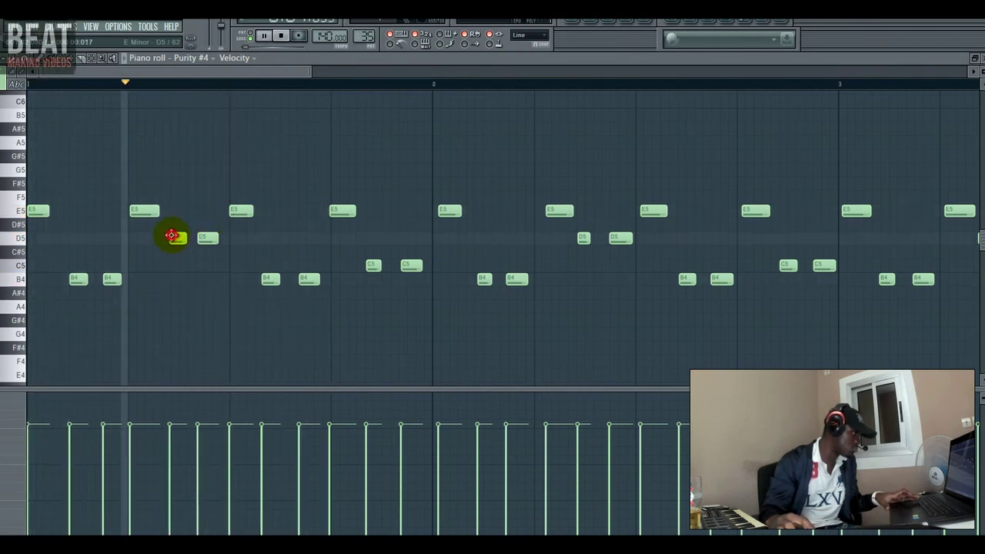
Move the first D5 note of bar 1 slightly earlier in time and replay the loop.
{"action": "left_click_drag", "start_coordinate": [171, 233], "coordinate": [162, 237]}
{"action": "key", "text": "space"}
{"action": "key", "text": "space"}
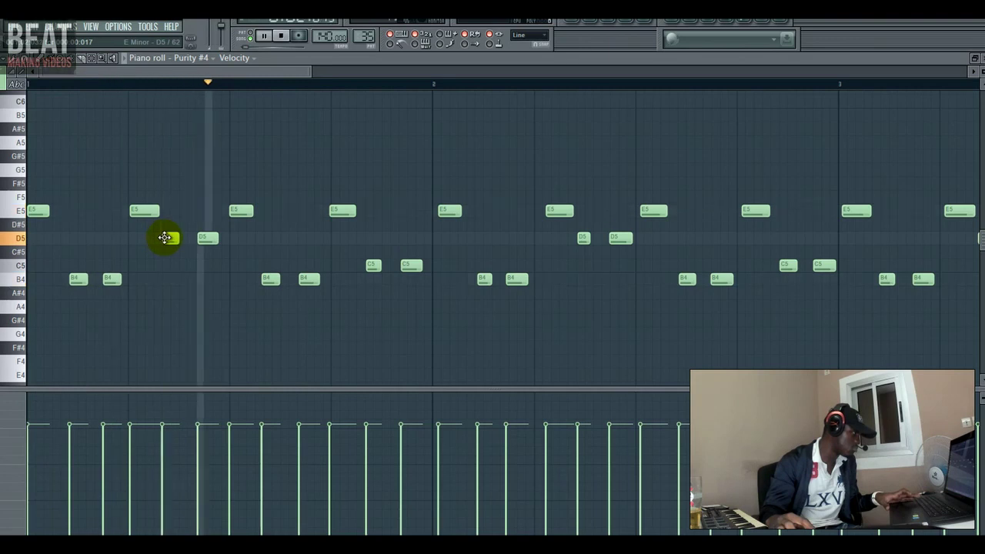
{"action": "key", "text": "space"}
{"action": "key", "text": "space"}
{"action": "key", "text": "space"}
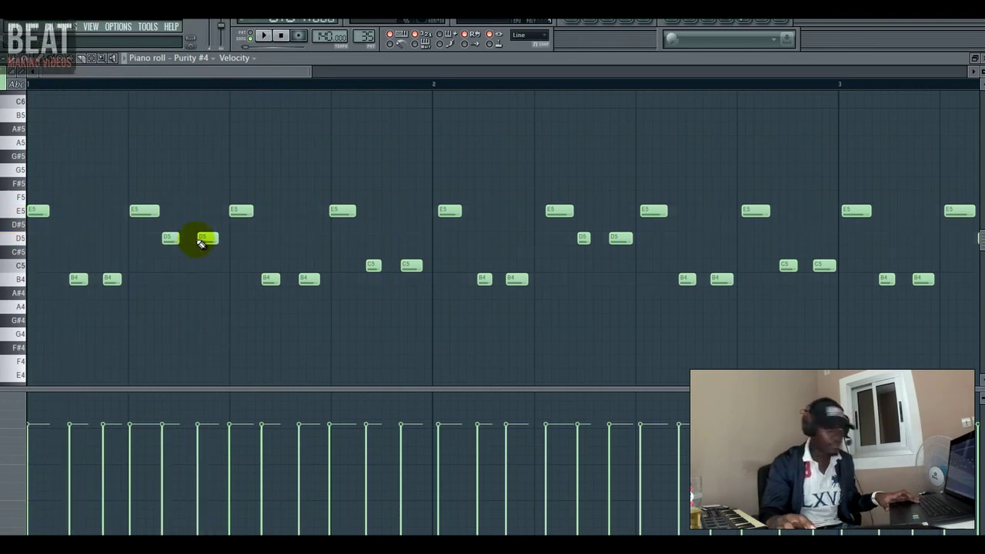
Shift the B4 right after bar 1's third E5 and the fourth E5 slightly forward in time, checking with playback.
{"action": "key", "text": "space"}
{"action": "left_click_drag", "start_coordinate": [269, 280], "coordinate": [271, 280]}
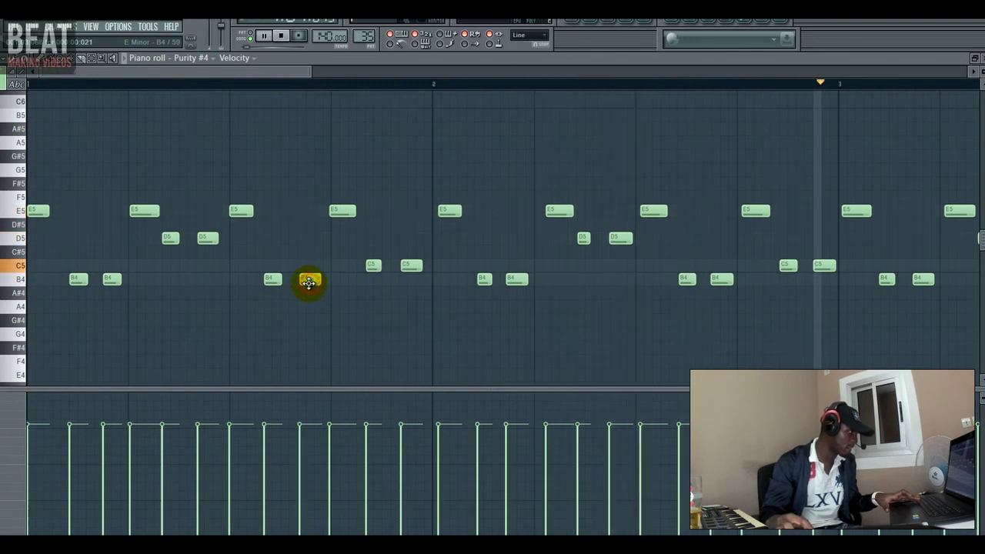
{"action": "left_click", "coordinate": [336, 210]}
{"action": "key", "text": "space"}
{"action": "key", "text": "space"}
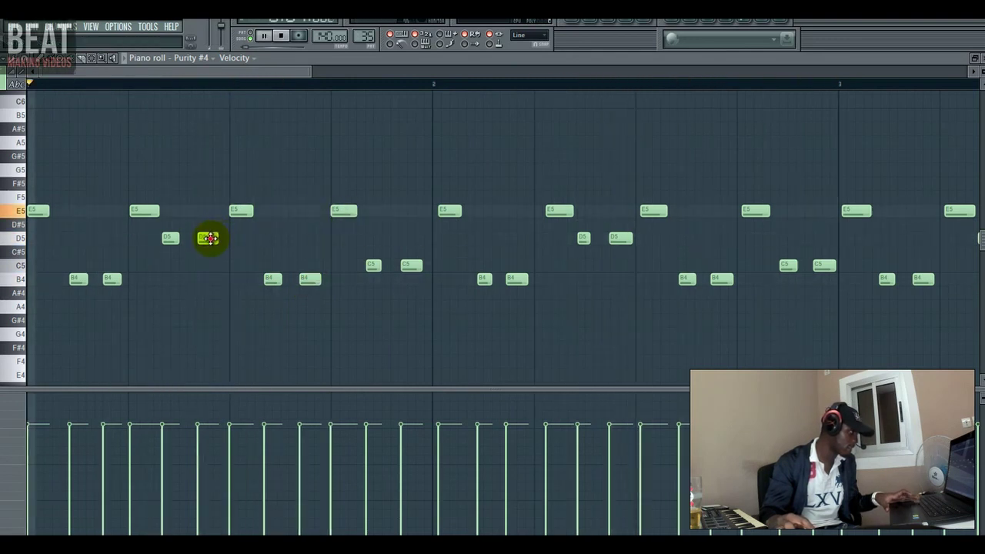
Move bar 1's two D5 notes closer together, the second slightly back and the first slightly forward, and replay.
{"action": "left_click_drag", "start_coordinate": [210, 238], "coordinate": [176, 237]}
{"action": "key", "text": "space"}
{"action": "key", "text": "space"}
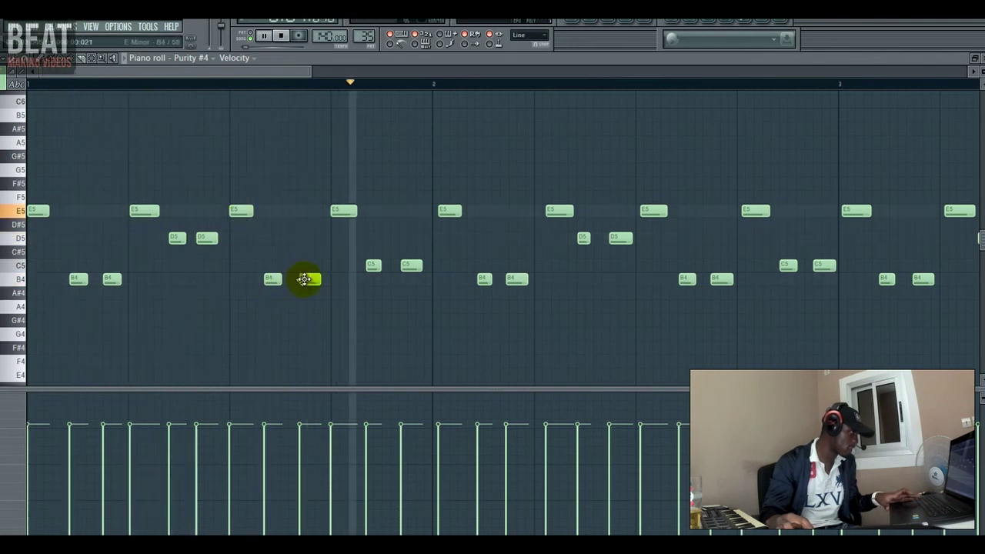
Shift the two B4 notes after bar 1's third E5 slightly later in time, replaying the loop to check.
{"action": "key", "text": "space"}
{"action": "key", "text": "space"}
{"action": "left_click_drag", "start_coordinate": [268, 279], "coordinate": [310, 286]}
{"action": "key", "text": "space"}
{"action": "key", "text": "space"}
{"action": "key", "text": "space"}
{"action": "key", "text": "space"}
{"action": "key", "text": "space"}
{"action": "key", "text": "space"}
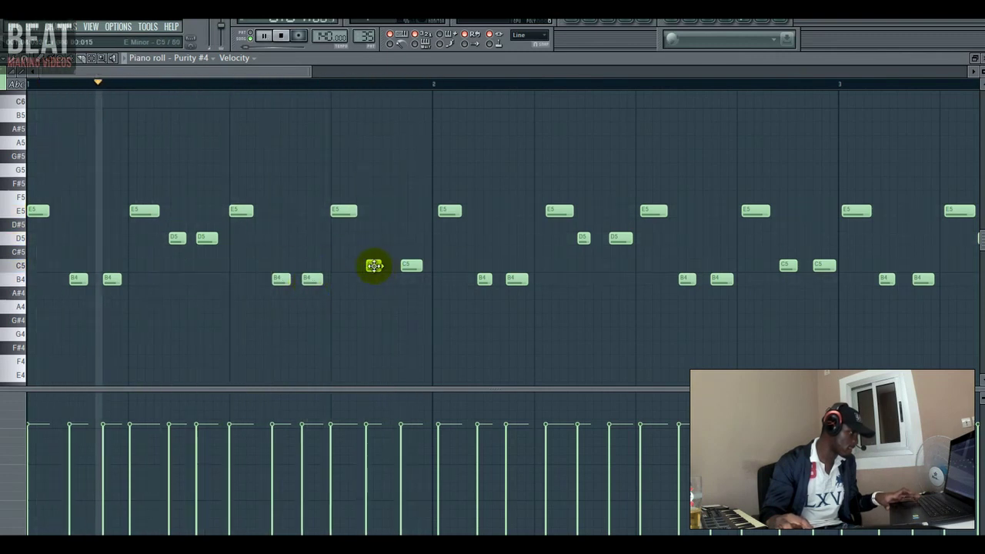
Nudge bar 1's two C5 notes slightly later in time and replay.
{"action": "key", "text": "space"}
{"action": "left_click_drag", "start_coordinate": [372, 267], "coordinate": [408, 267]}
{"action": "key", "text": "space"}
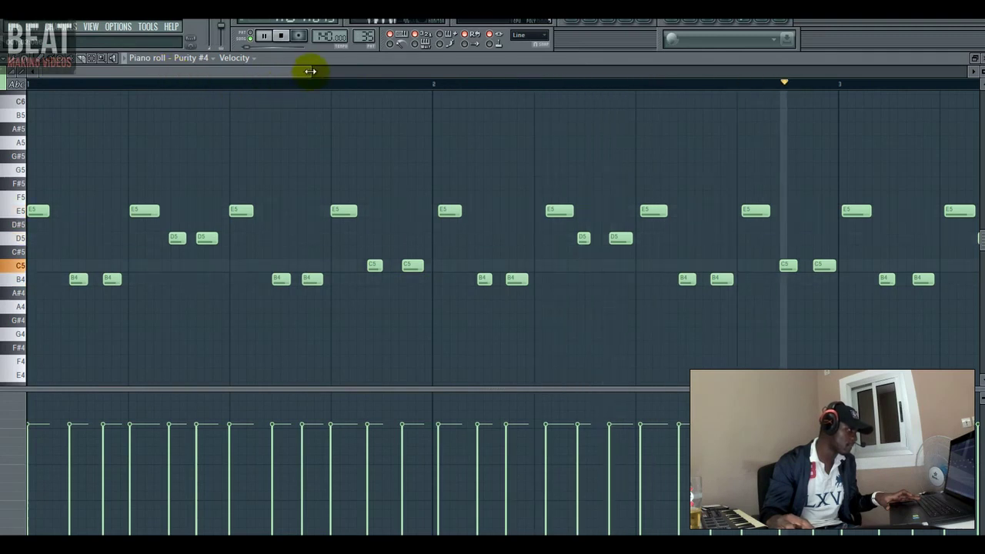
Delete all the melody notes in bars 2 and 3, keeping bars 1 and 4.
{"action": "left_click_drag", "start_coordinate": [310, 72], "coordinate": [368, 72]}
{"action": "left_click", "coordinate": [100, 59]}
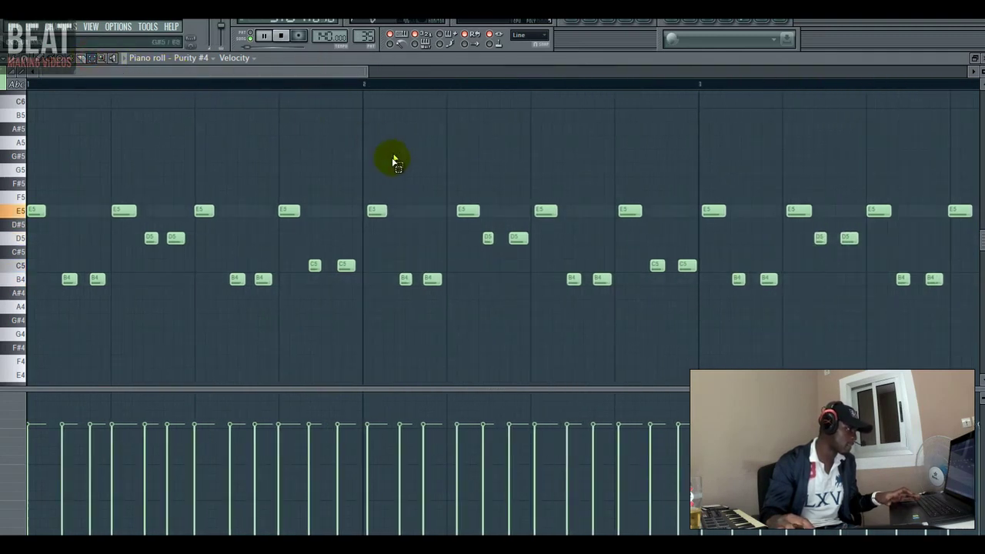
{"action": "left_click_drag", "start_coordinate": [377, 165], "coordinate": [896, 285]}
{"action": "key", "text": "Delete"}
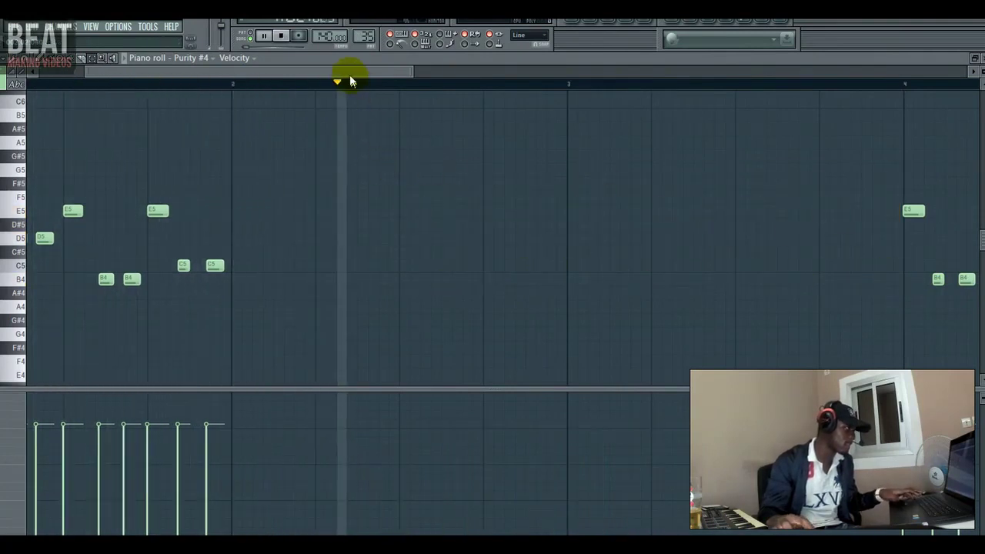
Set playback to pattern mode, turn on the metronome and replay bar 1.
{"action": "left_click_drag", "start_coordinate": [351, 72], "coordinate": [294, 72]}
{"action": "left_click_drag", "start_coordinate": [374, 313], "coordinate": [31, 174]}
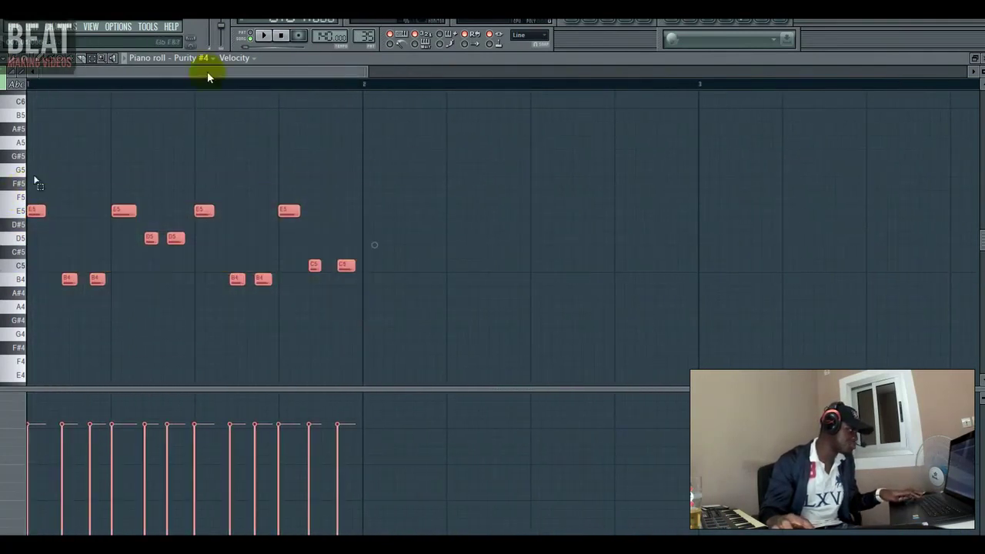
{"action": "left_click", "coordinate": [264, 37]}
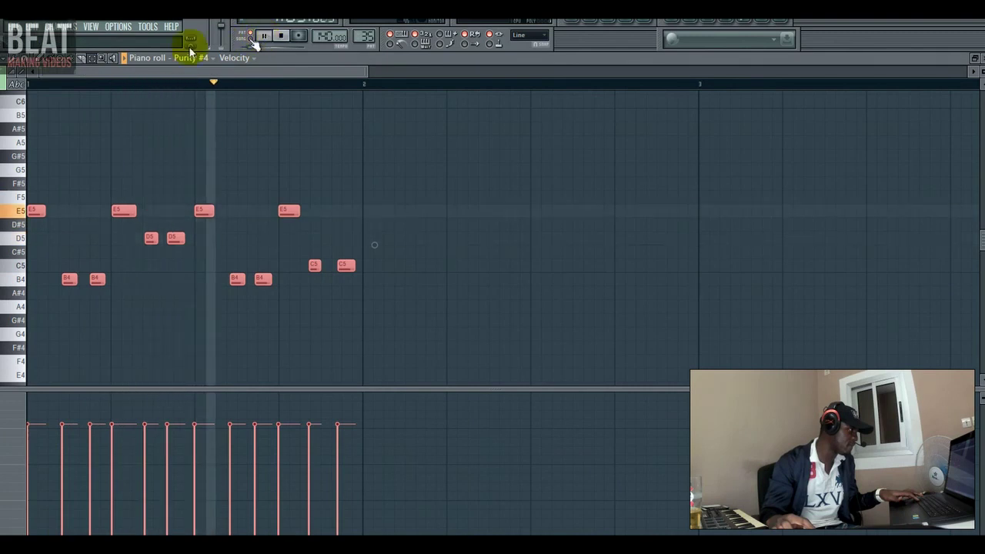
{"action": "key", "text": "space"}
{"action": "key", "text": "space"}
{"action": "left_click", "coordinate": [175, 156], "text": "ctrl"}
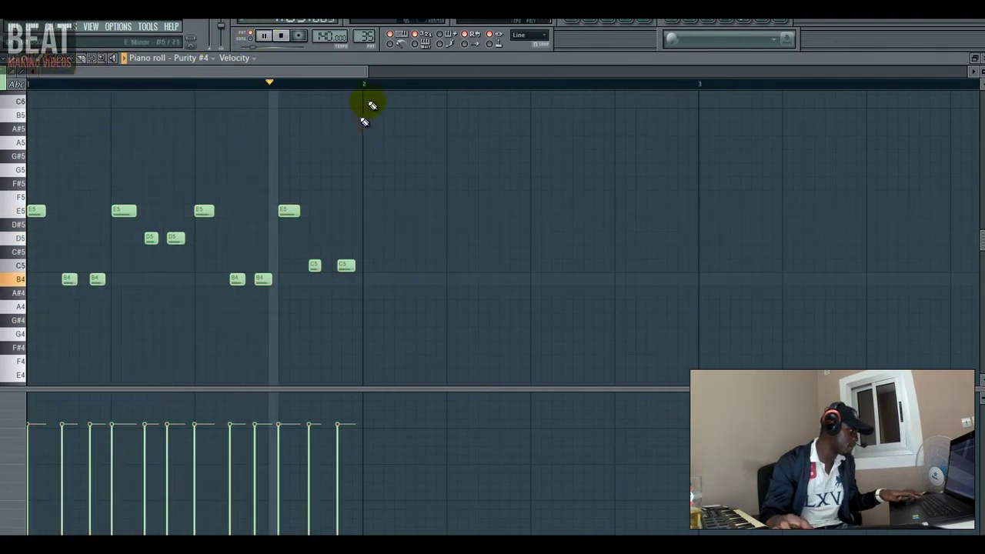
{"action": "left_click", "coordinate": [395, 44]}
{"action": "key", "text": "space"}
{"action": "key", "text": "space"}
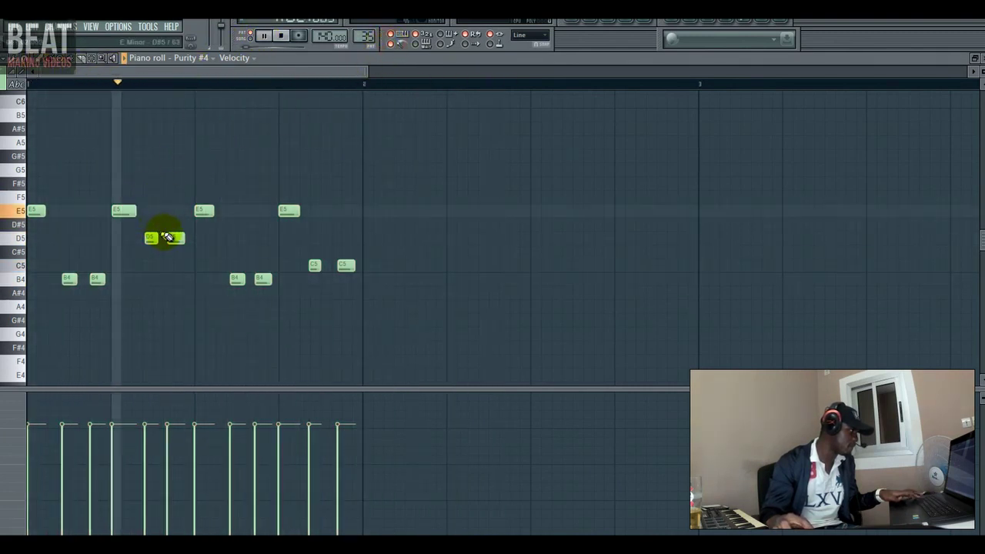
Move bar 1's second D5, first C5 and last B4 slightly later in time during playback, then stop.
{"action": "key", "text": "space"}
{"action": "left_click", "coordinate": [175, 237]}
{"action": "key", "text": "space"}
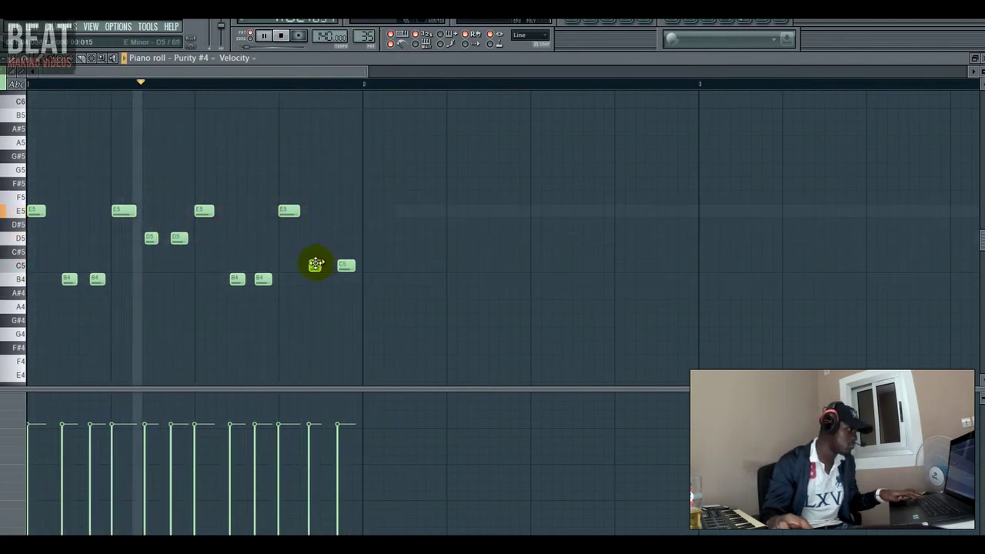
{"action": "left_click_drag", "start_coordinate": [315, 265], "coordinate": [317, 266]}
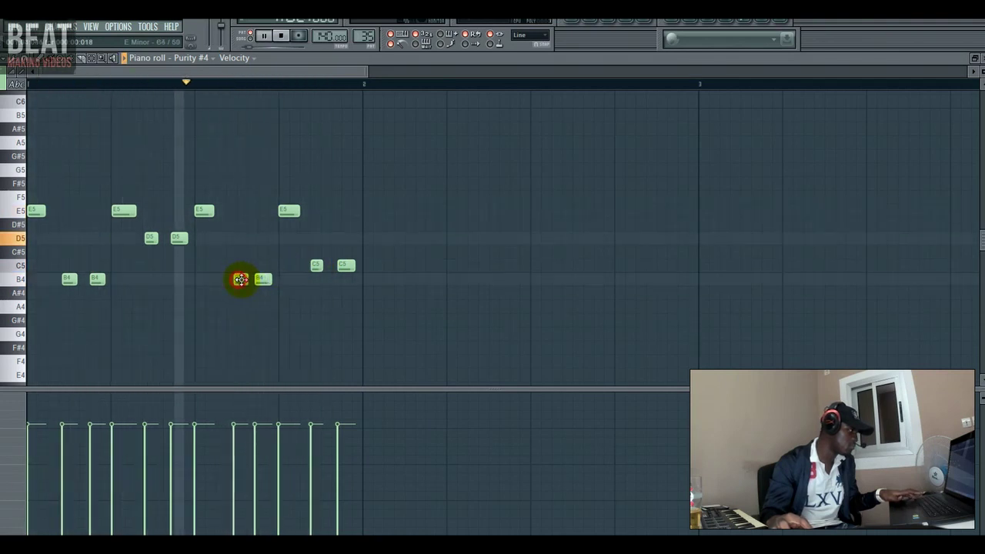
{"action": "left_click_drag", "start_coordinate": [239, 279], "coordinate": [267, 280]}
{"action": "left_click", "coordinate": [265, 280]}
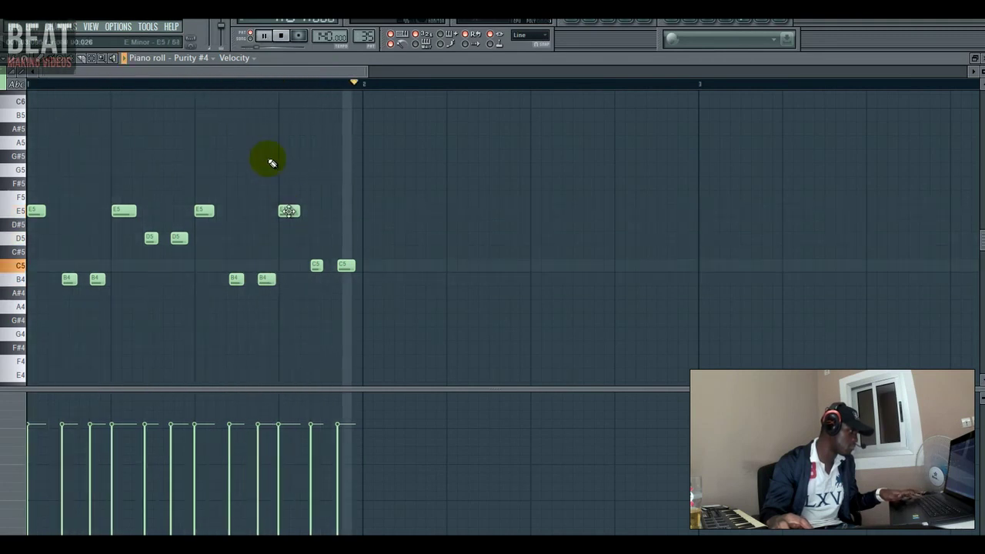
{"action": "key", "text": "space"}
Duplicate bar 1's notes into bar 2 and align the copy with the start of the bar.
{"action": "left_click_drag", "start_coordinate": [34, 181], "coordinate": [352, 312]}
{"action": "key", "text": "ctrl+b"}
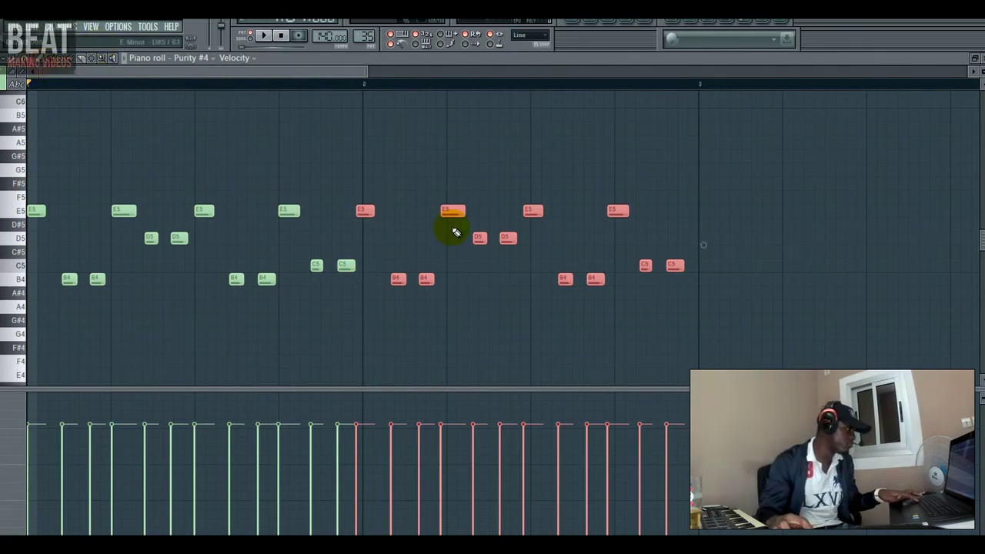
{"action": "key", "text": "space"}
{"action": "left_click_drag", "start_coordinate": [457, 217], "coordinate": [465, 214]}
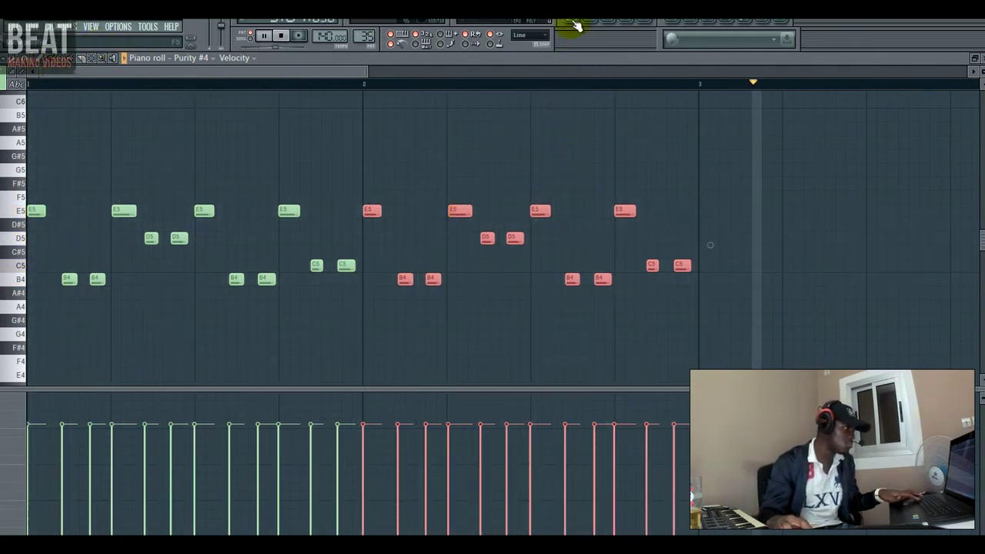
Duplicate the bar 2 phrase into bar 3, align it with the bar's start and deselect the notes.
{"action": "key", "text": "ctrl+b"}
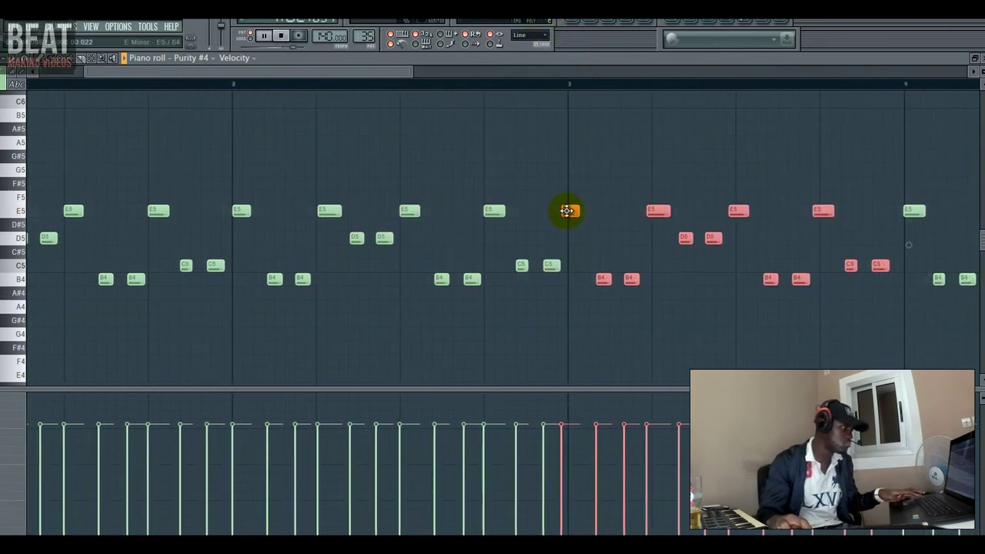
{"action": "left_click_drag", "start_coordinate": [567, 211], "coordinate": [574, 211]}
{"action": "left_click_drag", "start_coordinate": [391, 72], "coordinate": [553, 74]}
{"action": "left_click", "coordinate": [479, 123], "text": "ctrl"}
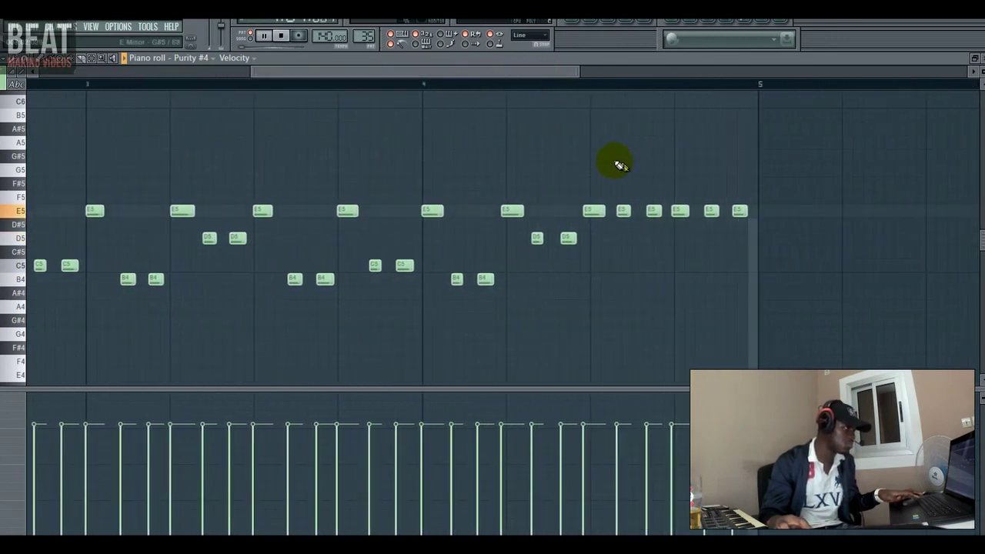
Play from bar 4 and shift its second E5, both D5 notes and the two following E5 notes slightly later.
{"action": "left_click", "coordinate": [422, 82]}
{"action": "left_click", "coordinate": [516, 212]}
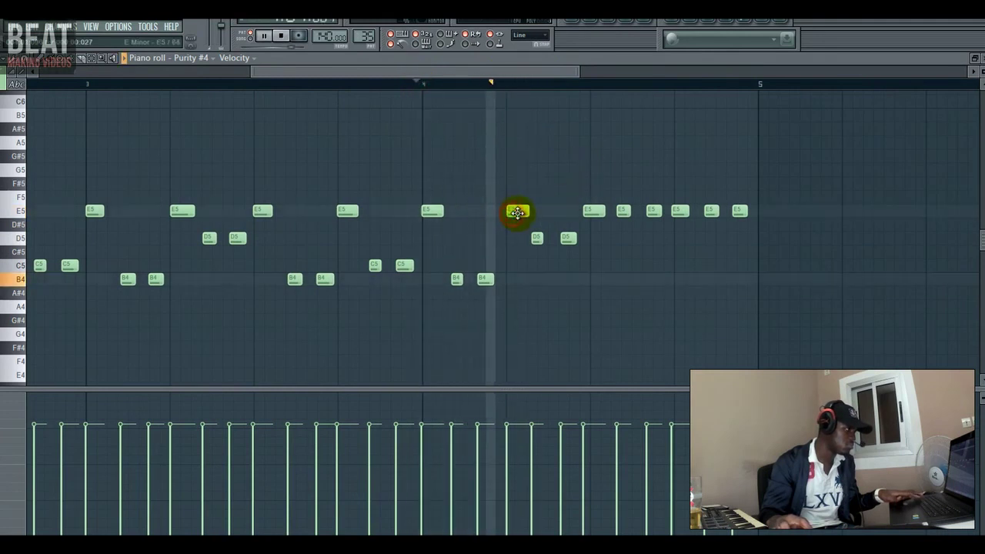
{"action": "left_click", "coordinate": [568, 239]}
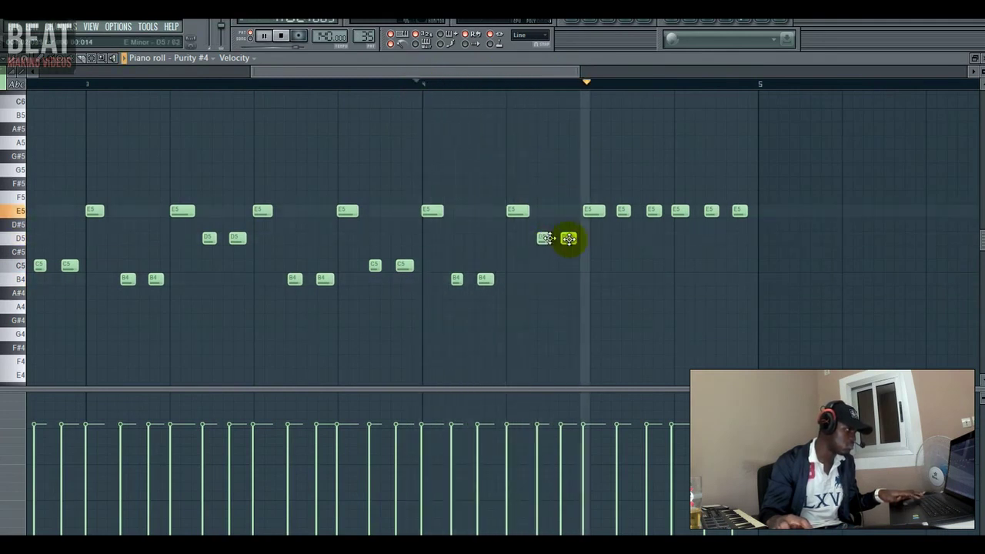
{"action": "key", "text": "space"}
{"action": "left_click", "coordinate": [594, 211]}
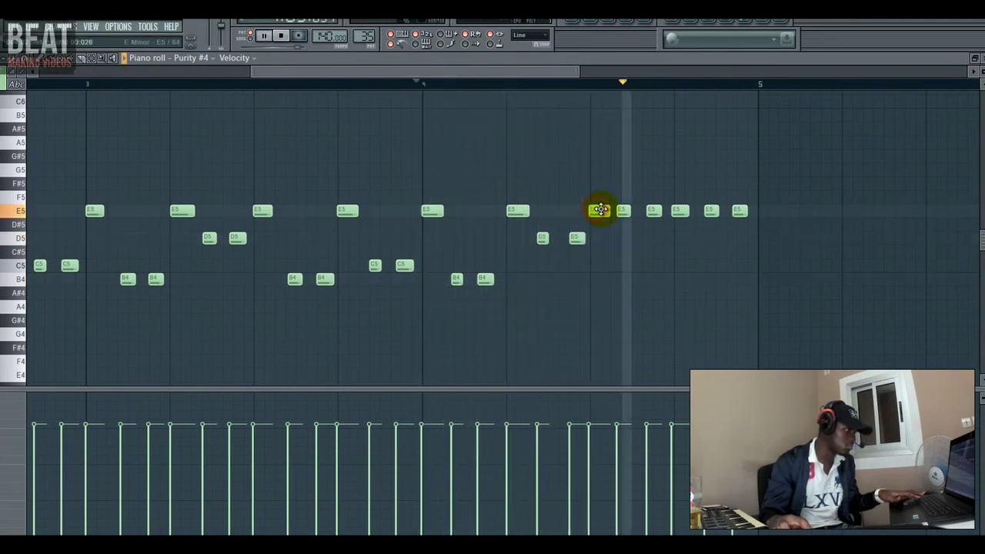
{"action": "left_click", "coordinate": [624, 212]}
Fine-tune bar 4 by moving the second D5 slightly earlier and the closing run of E5 notes slightly later.
{"action": "left_click", "coordinate": [570, 240]}
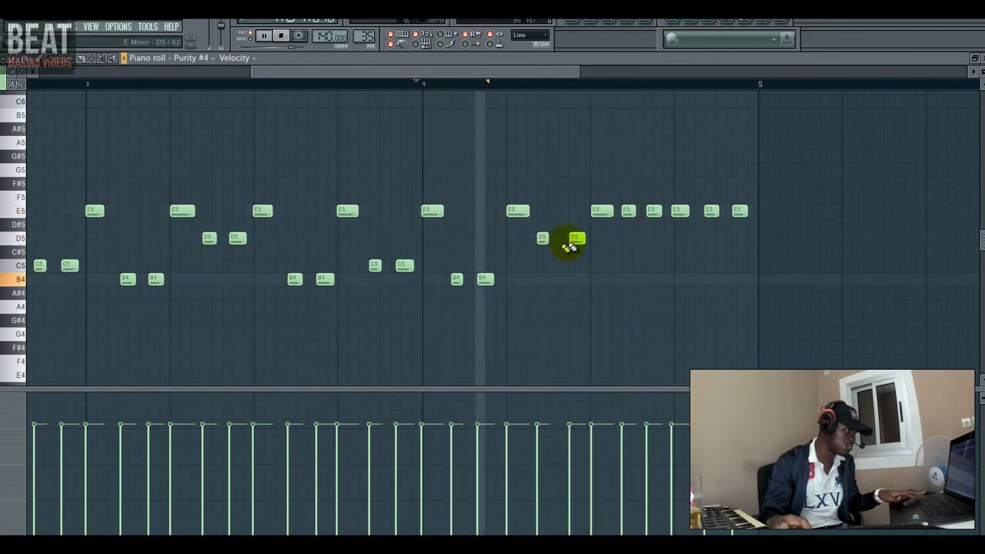
{"action": "left_click_drag", "start_coordinate": [571, 244], "coordinate": [569, 243]}
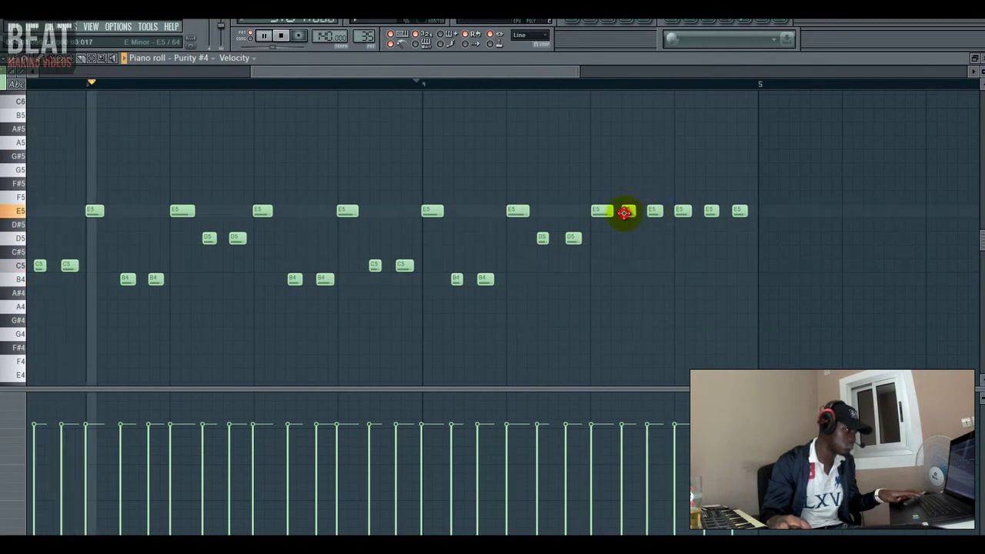
{"action": "left_click", "coordinate": [735, 211]}
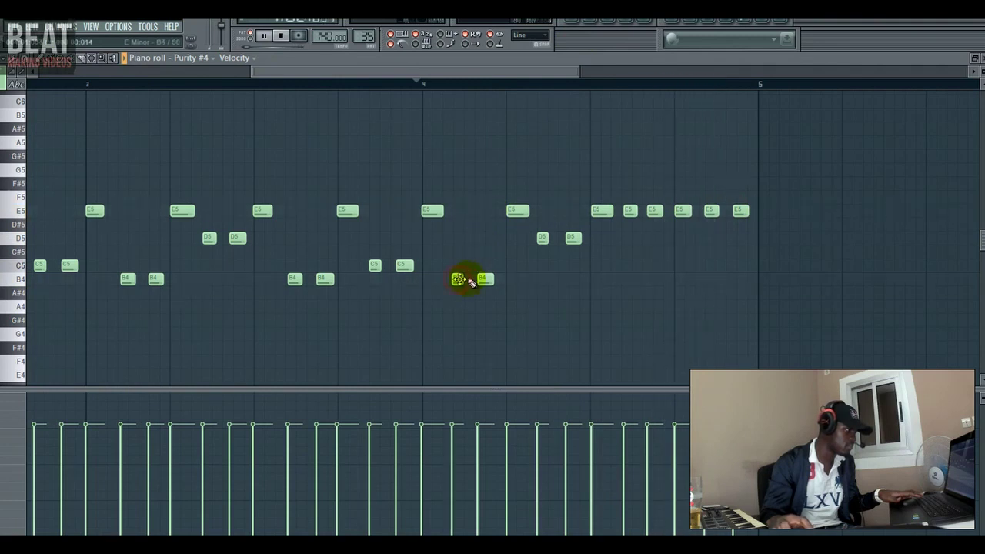
{"action": "left_click", "coordinate": [482, 275]}
Switch to the Playlist, play in song mode and place another Guitare Mute clip at bar 10 on Track 23.
{"action": "left_click", "coordinate": [559, 29]}
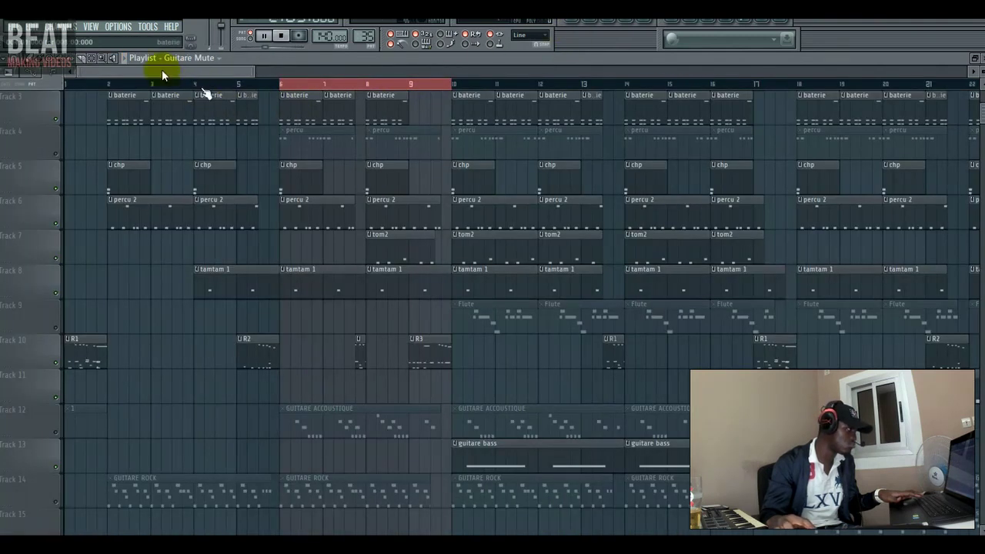
{"action": "left_click", "coordinate": [260, 40]}
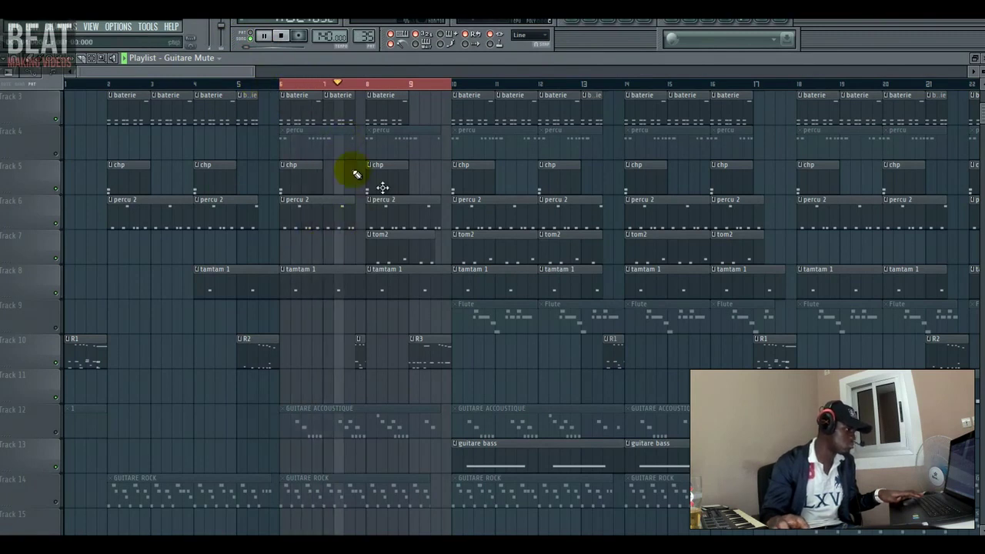
{"action": "left_click_drag", "start_coordinate": [255, 73], "coordinate": [283, 73]}
{"action": "scroll", "coordinate": [384, 265], "scroll_direction": "down", "scroll_amount": 2}
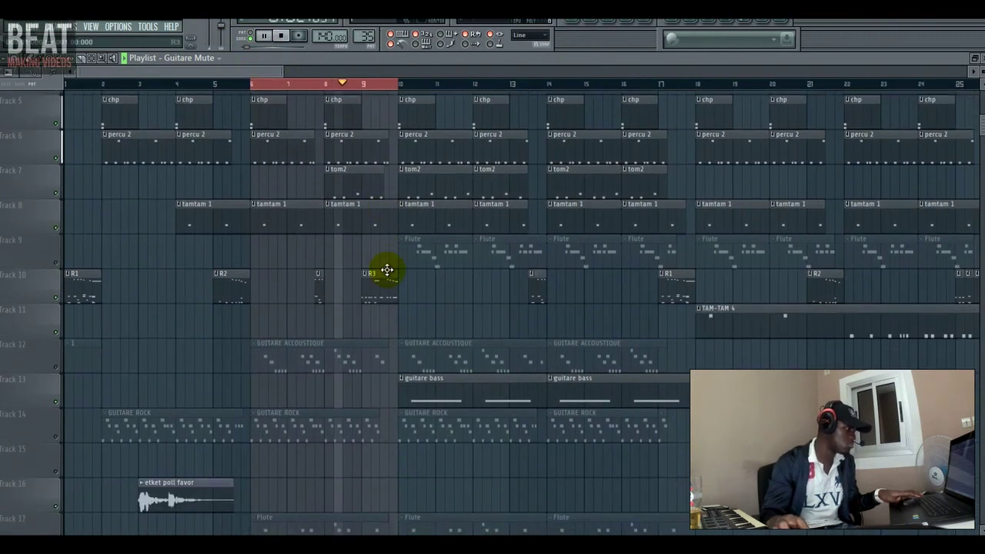
{"action": "scroll", "coordinate": [387, 270], "scroll_direction": "down", "scroll_amount": 1}
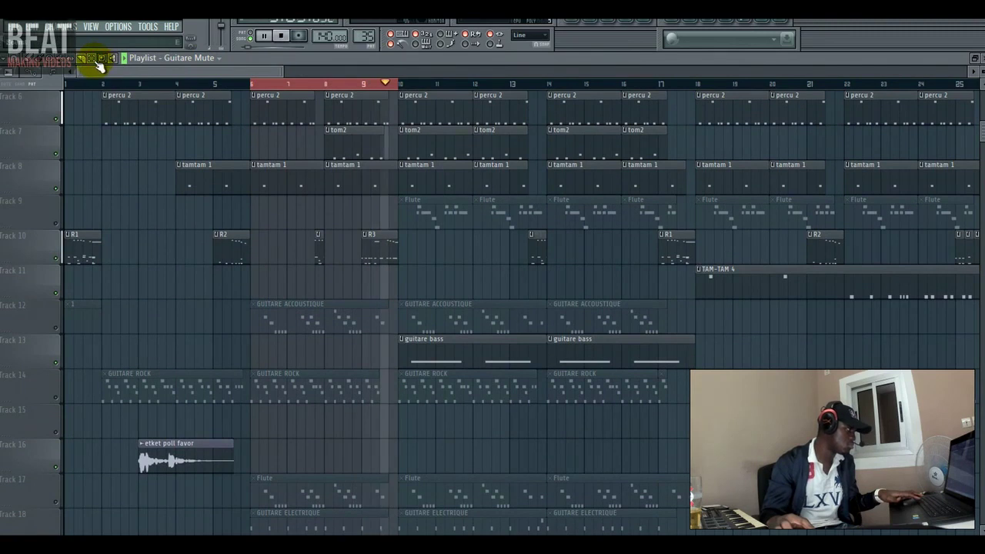
{"action": "scroll", "coordinate": [376, 275], "scroll_direction": "down", "scroll_amount": 8}
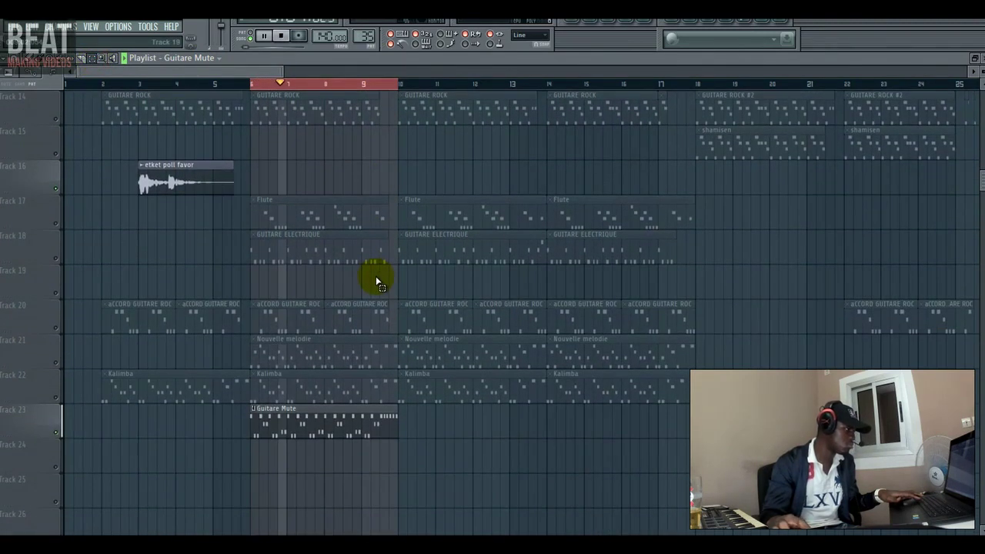
{"action": "left_click", "coordinate": [403, 425]}
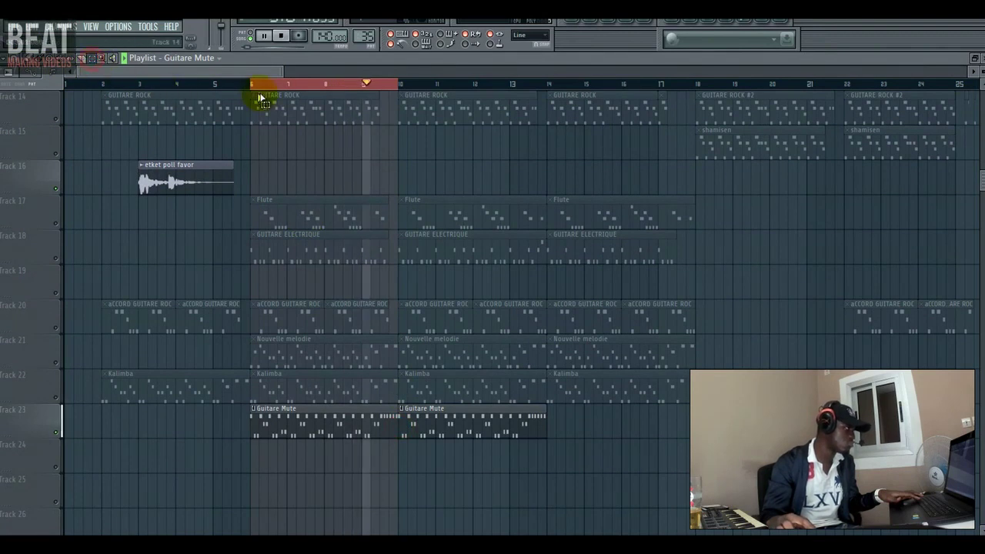
Clear the time selection on the Playlist timeline and mute Track 13 with the guitare bass clips.
{"action": "left_click", "coordinate": [282, 84]}
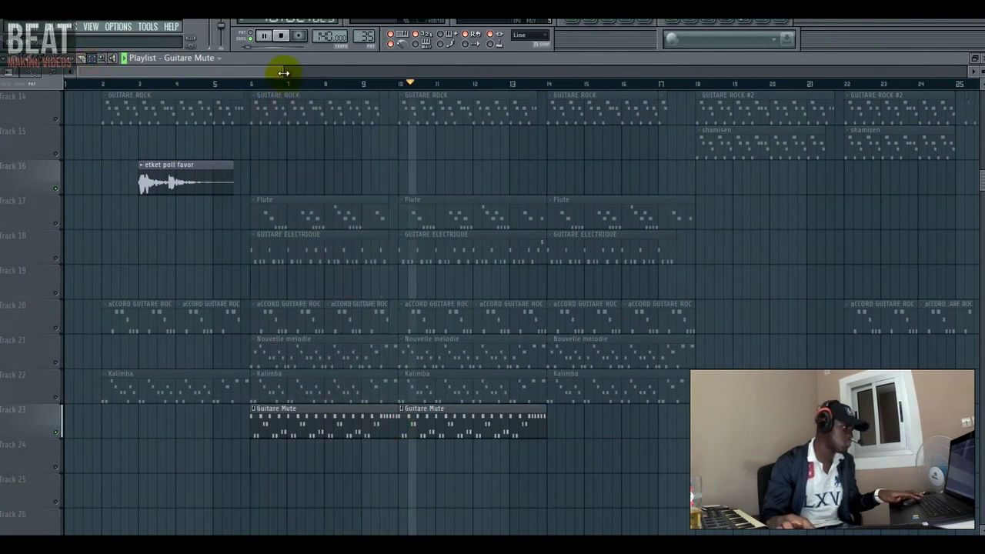
{"action": "scroll", "coordinate": [324, 193], "scroll_direction": "up", "scroll_amount": 3}
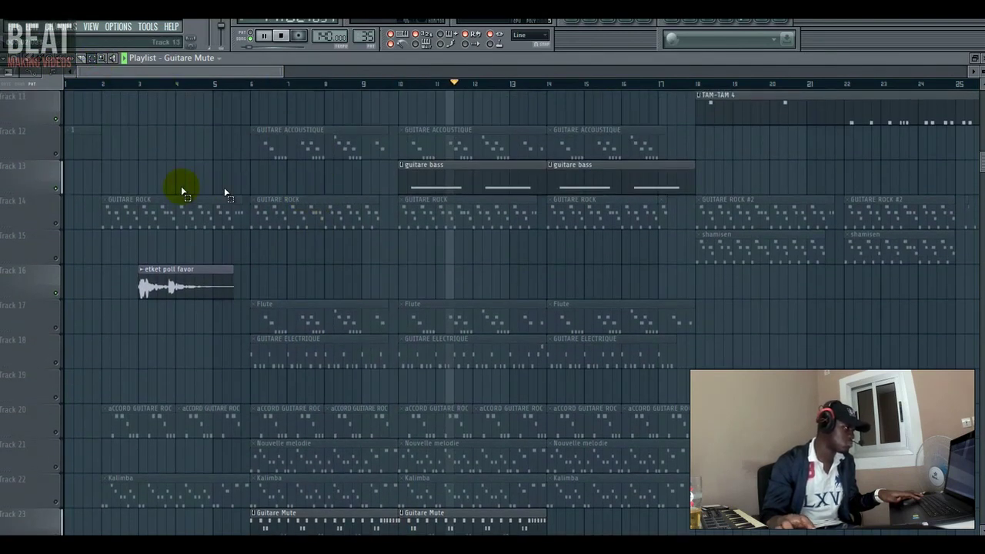
{"action": "left_click", "coordinate": [57, 189]}
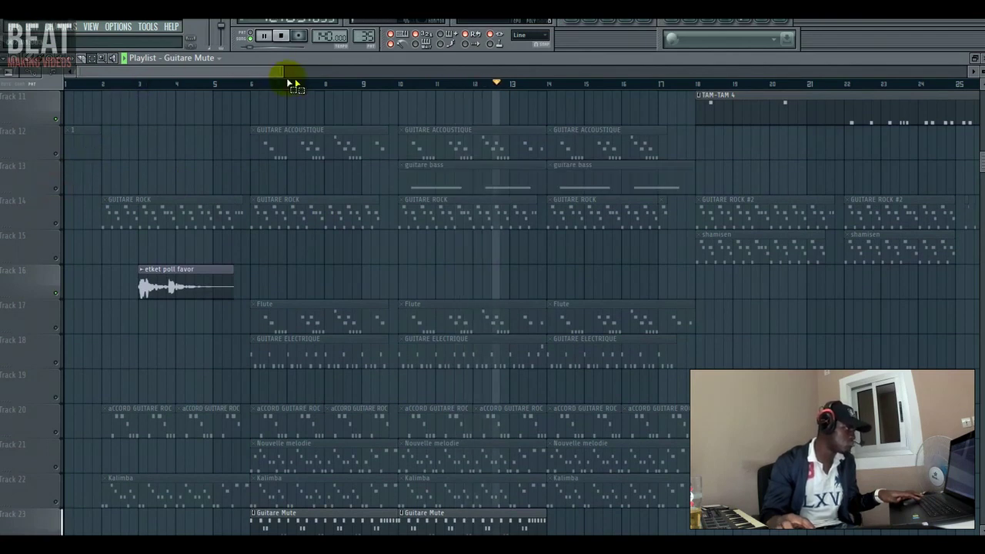
Place a third Guitare Mute clip at bar 14 on Track 23, select from bar 6 to bar 18, and stop playback.
{"action": "left_click_drag", "start_coordinate": [281, 72], "coordinate": [297, 72]}
{"action": "scroll", "coordinate": [501, 315], "scroll_direction": "down", "scroll_amount": 1}
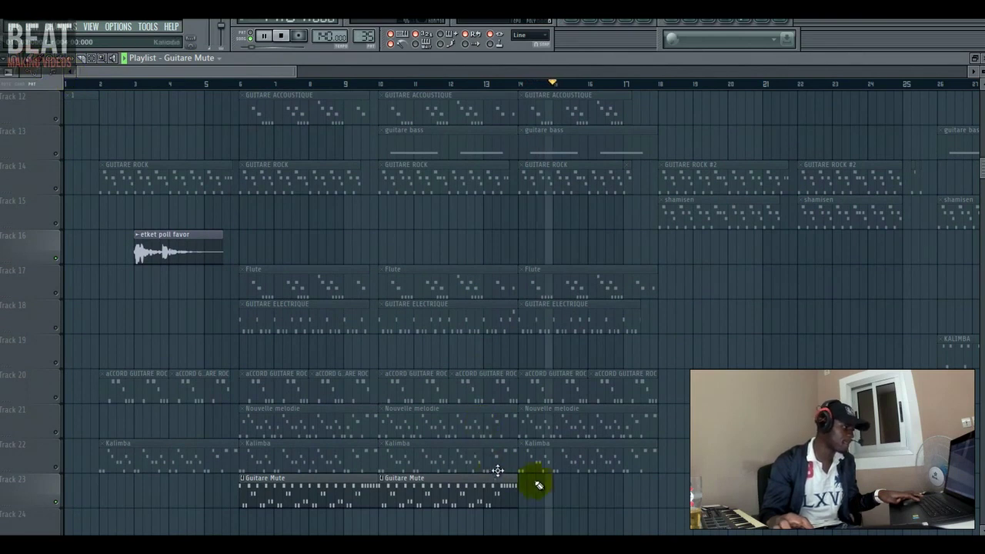
{"action": "left_click", "coordinate": [523, 485]}
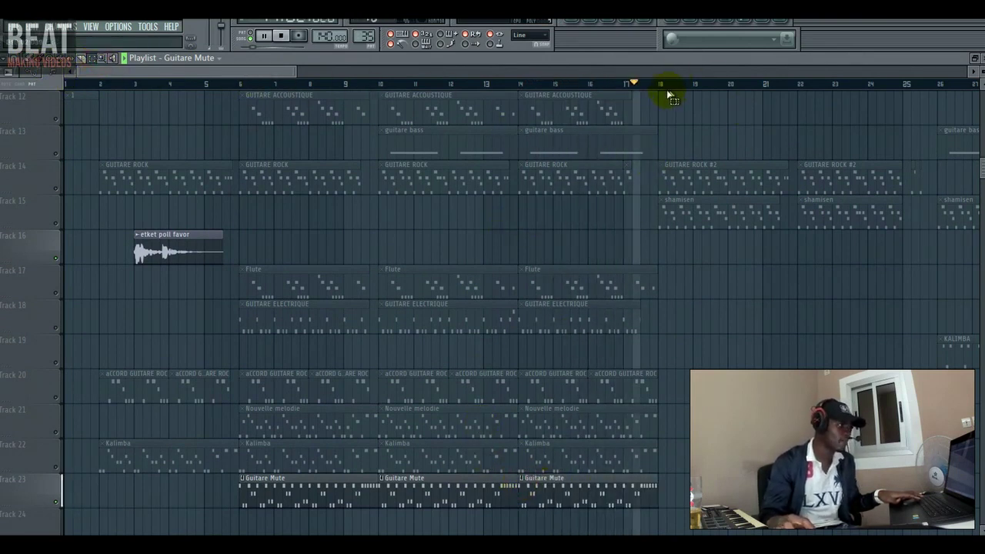
{"action": "left_click_drag", "start_coordinate": [666, 86], "coordinate": [238, 140]}
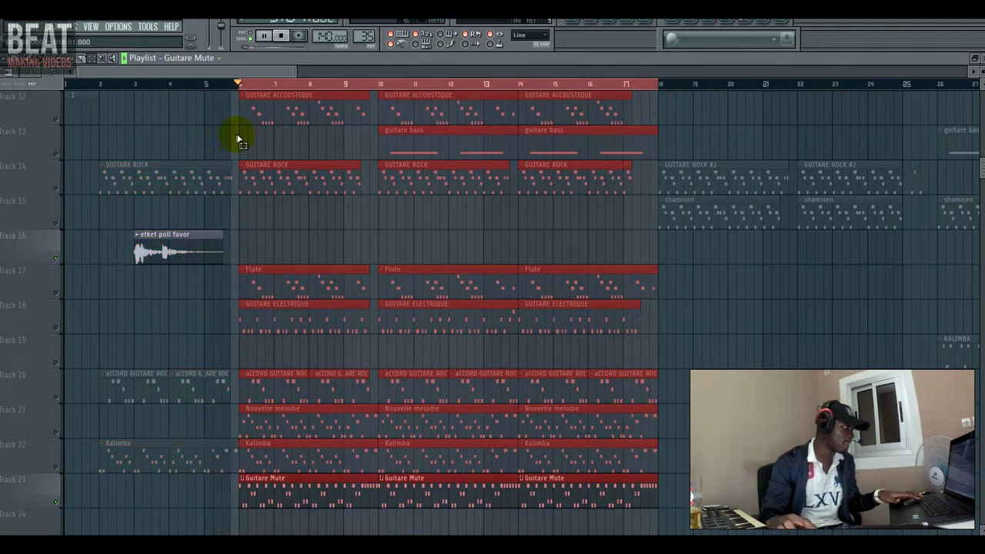
{"action": "key", "text": "space"}
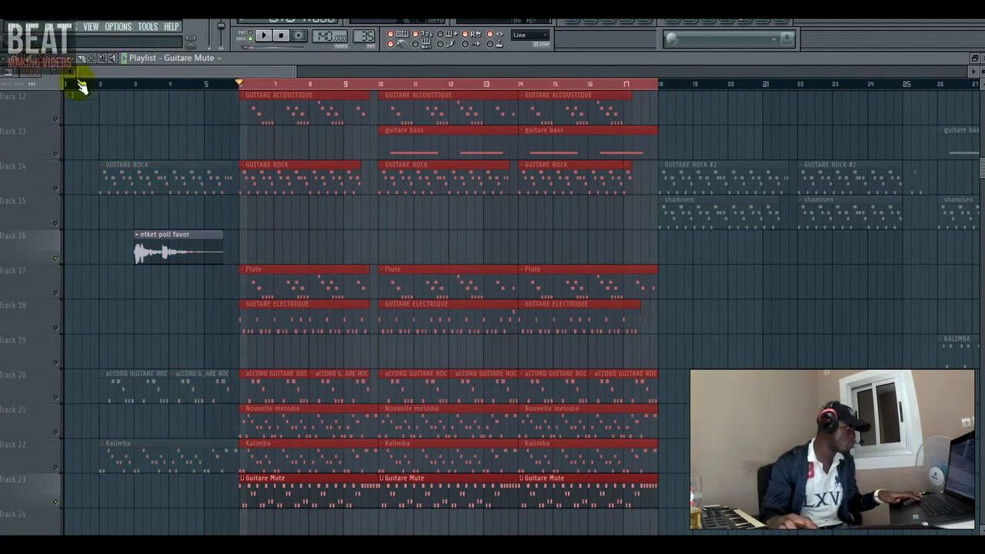
Add a Guitare Mute clip at bar 1 on Track 23 and play the song from bar 1.
{"action": "left_click", "coordinate": [67, 86]}
{"action": "scroll", "coordinate": [179, 184], "scroll_direction": "down", "scroll_amount": 3}
{"action": "left_click_drag", "start_coordinate": [103, 295], "coordinate": [53, 297]}
{"action": "key", "text": "space"}
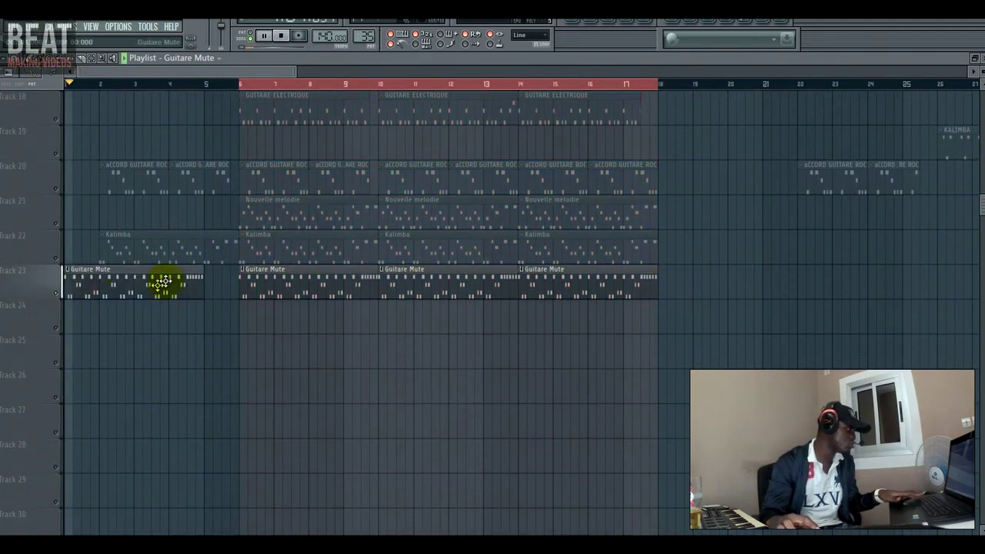
Move the first Guitare Mute clip on Track 23 to bar 2 and select from bar 2 to bar 18 on the timeline.
{"action": "scroll", "coordinate": [131, 185], "scroll_direction": "up", "scroll_amount": 2}
{"action": "left_click_drag", "start_coordinate": [144, 414], "coordinate": [171, 413]}
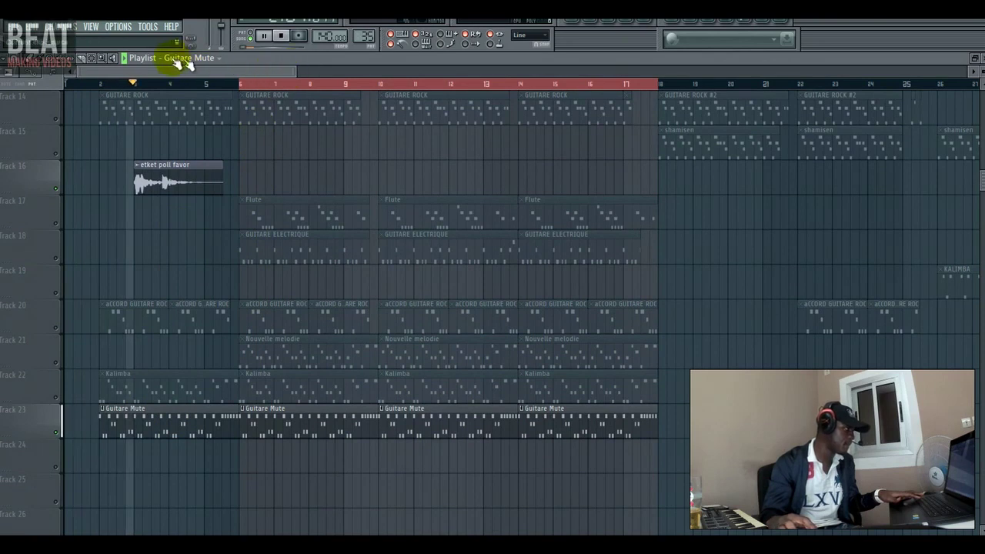
{"action": "left_click", "coordinate": [295, 85]}
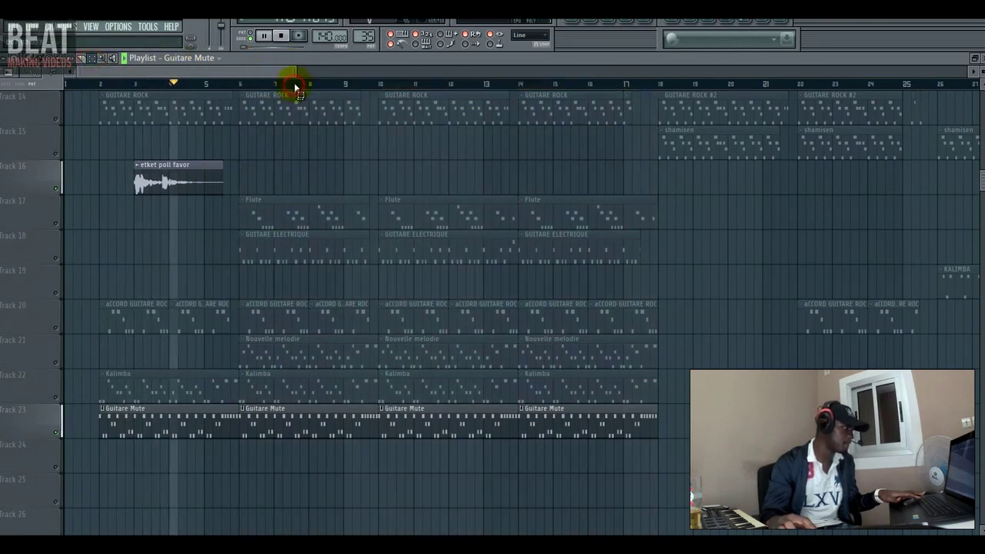
{"action": "left_click_drag", "start_coordinate": [297, 70], "coordinate": [313, 71]}
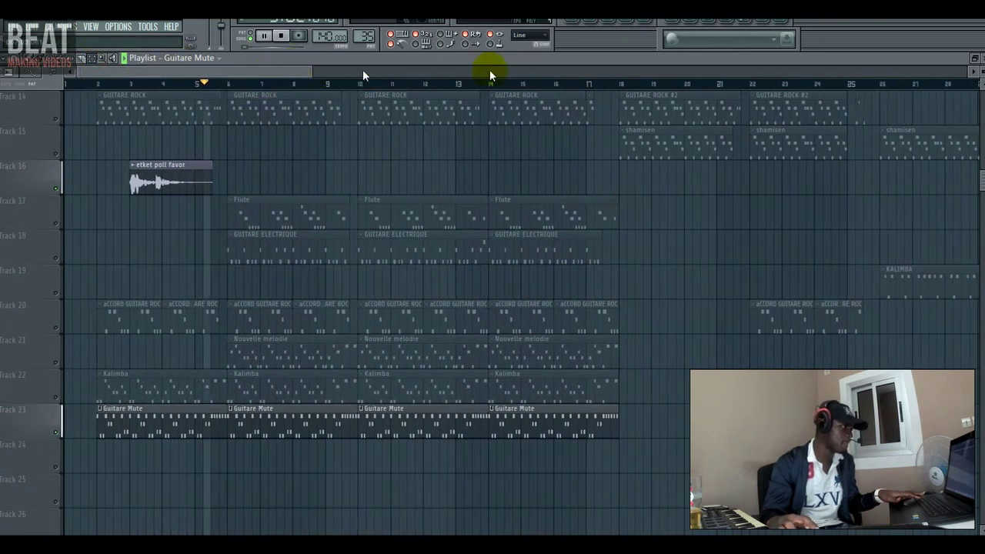
{"action": "left_click_drag", "start_coordinate": [619, 85], "coordinate": [67, 91]}
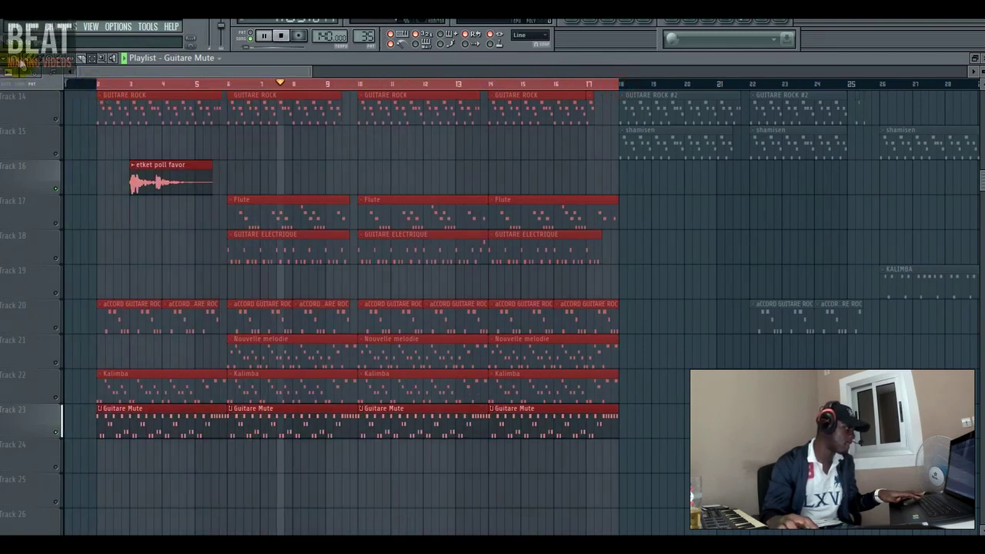
{"action": "left_click", "coordinate": [362, 150]}
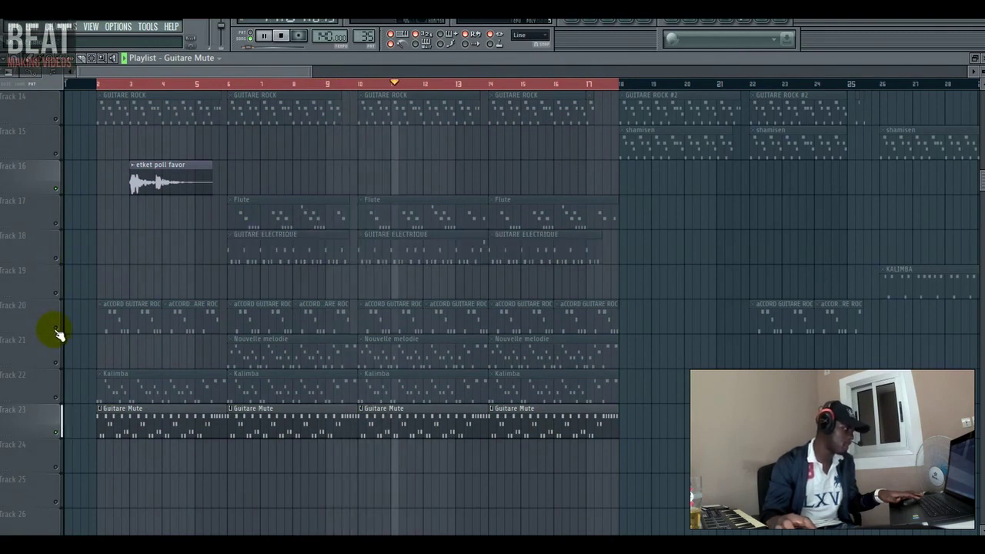
Select the Purity #6 channel in the channel rack and play the song from the start to rehearse a melody on it.
{"action": "left_click", "coordinate": [56, 397]}
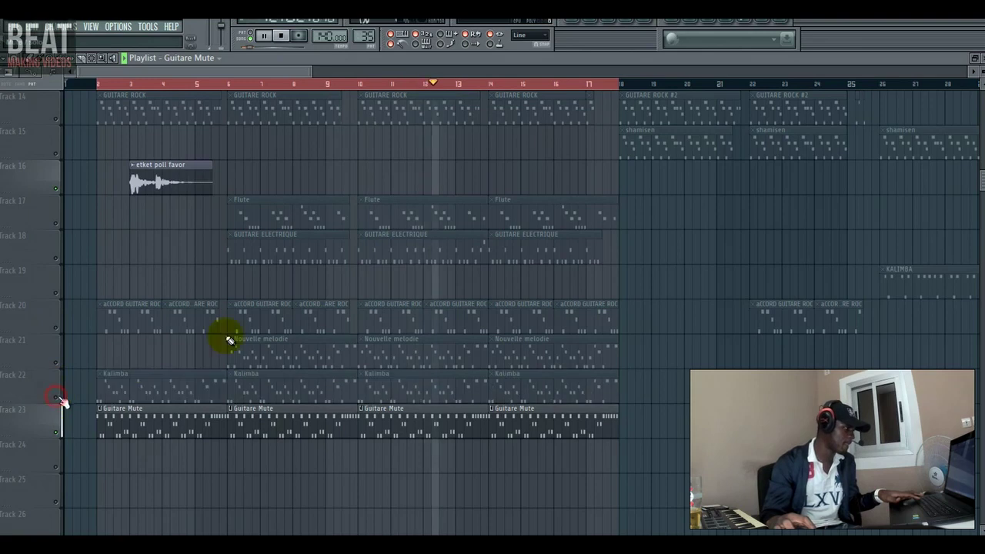
{"action": "left_click", "coordinate": [598, 22]}
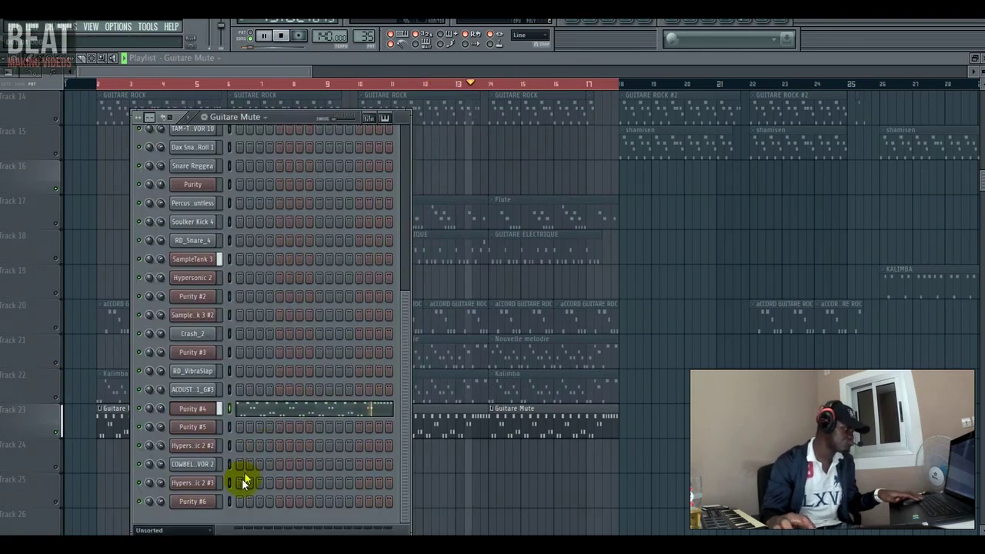
{"action": "left_click", "coordinate": [233, 498]}
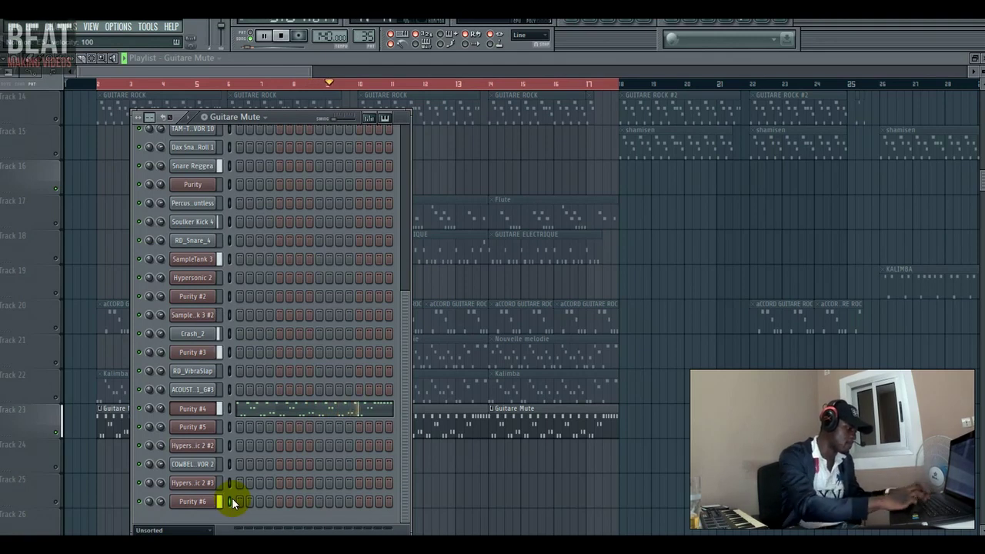
{"action": "key", "text": "space"}
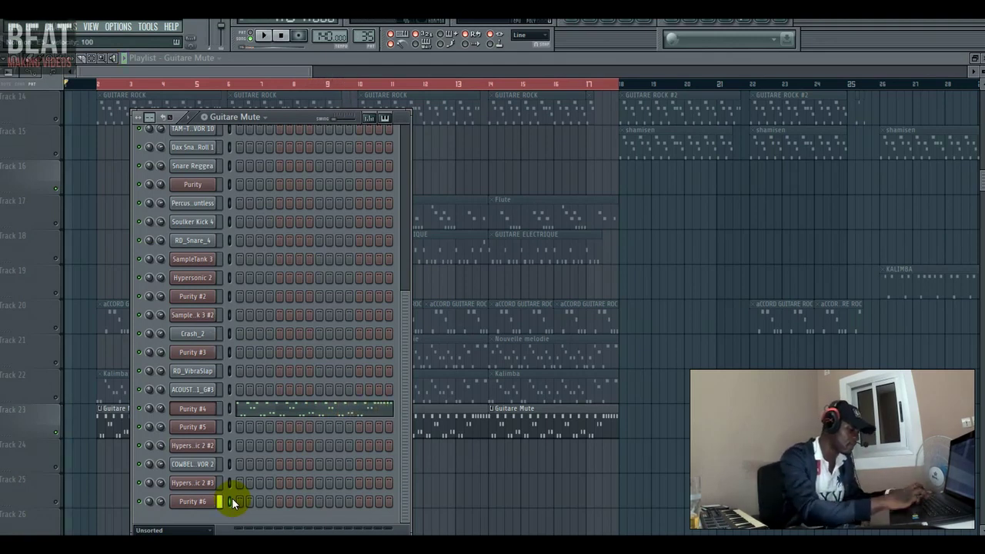
{"action": "key", "text": "space"}
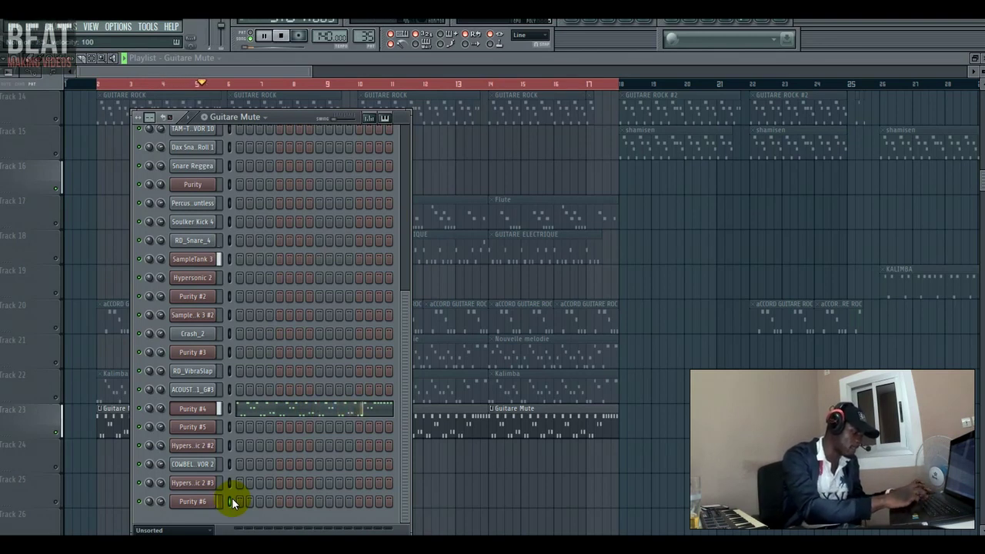
{"action": "key", "text": "space"}
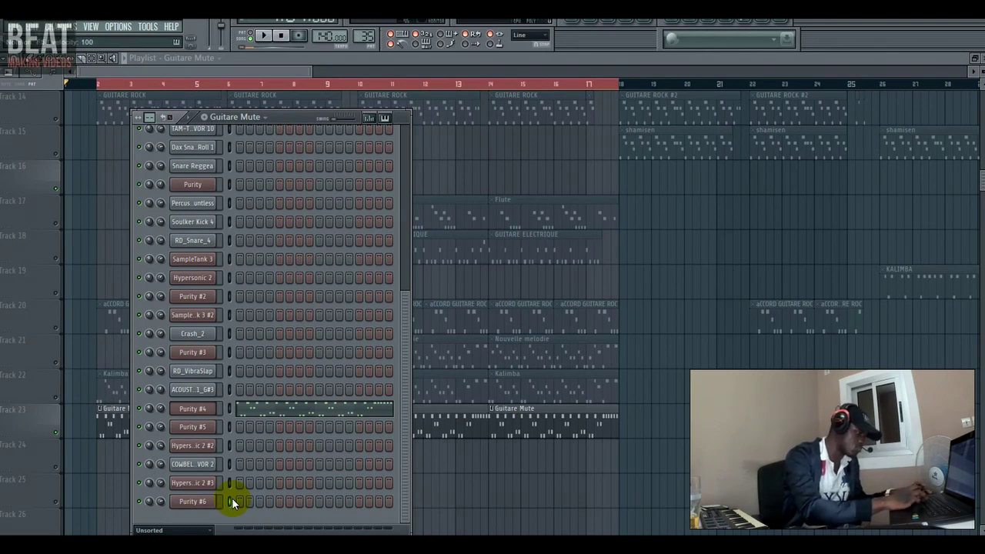
{"action": "key", "text": "space"}
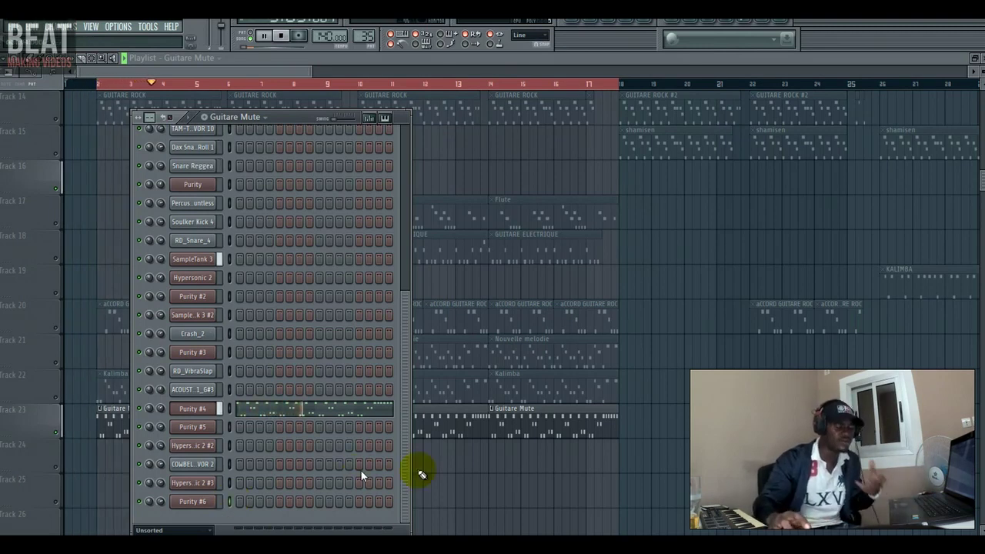
Record a Purity #6 phrase of E5, B4 and D5 notes in bar 2 of pattern 34's piano roll.
{"action": "key", "text": "space"}
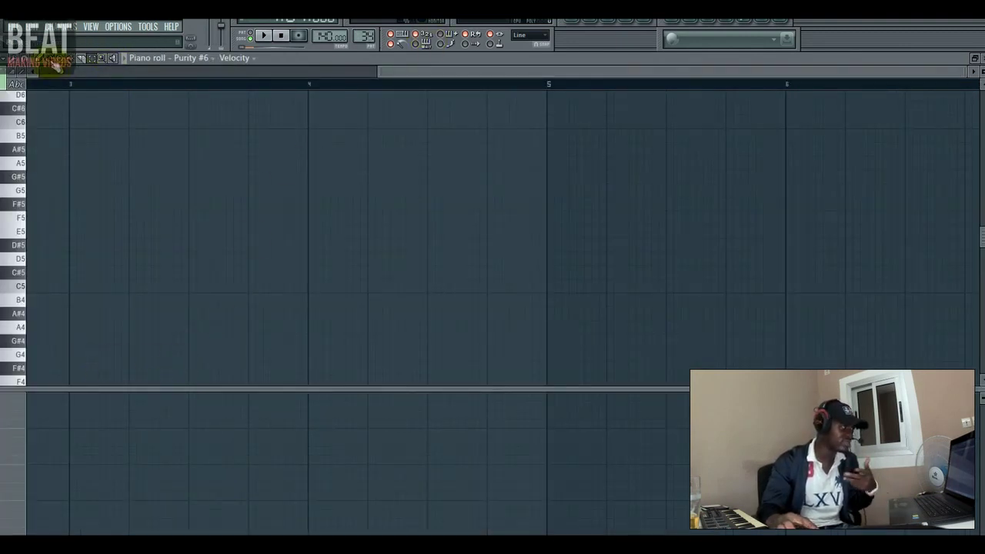
{"action": "left_click", "coordinate": [115, 72]}
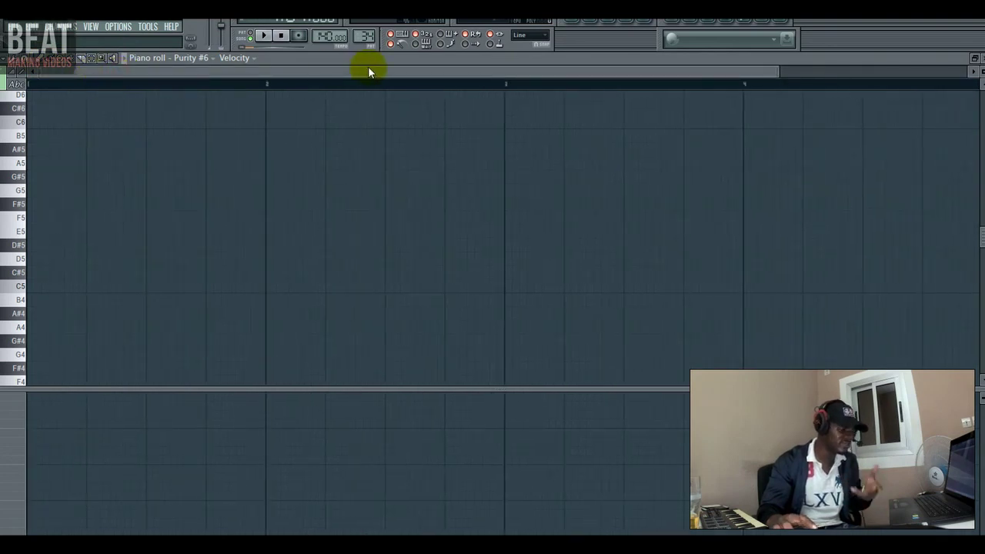
{"action": "key", "text": "space"}
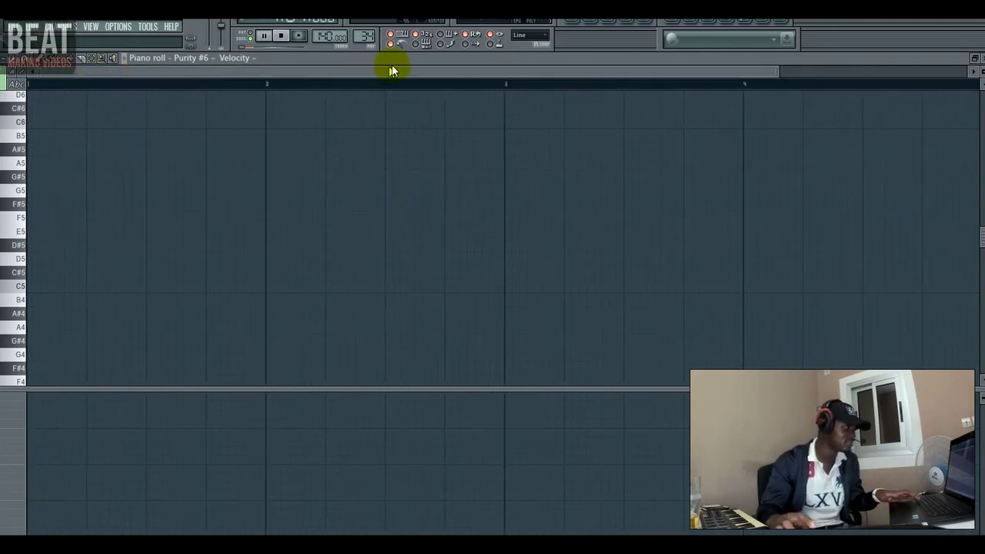
{"action": "key", "text": "space"}
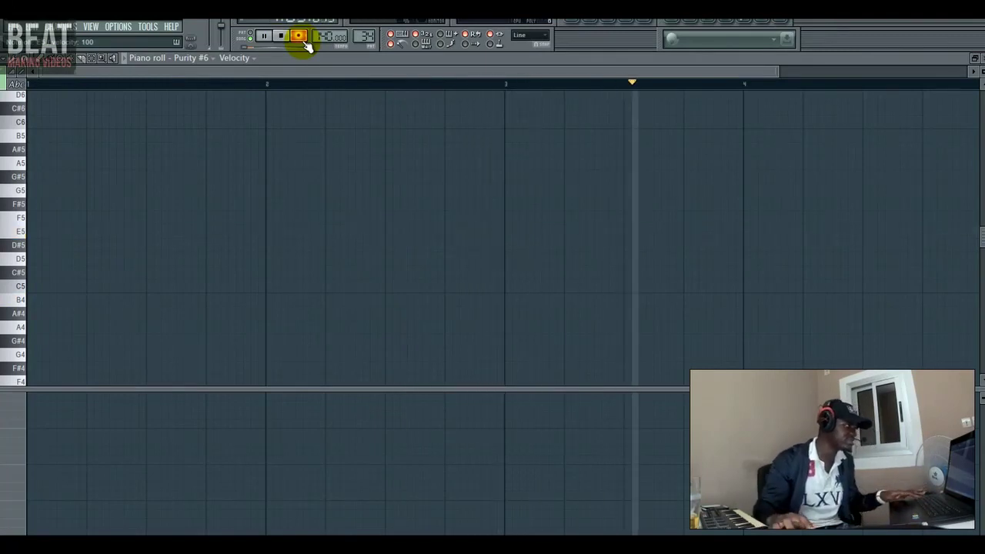
{"action": "key", "text": "space"}
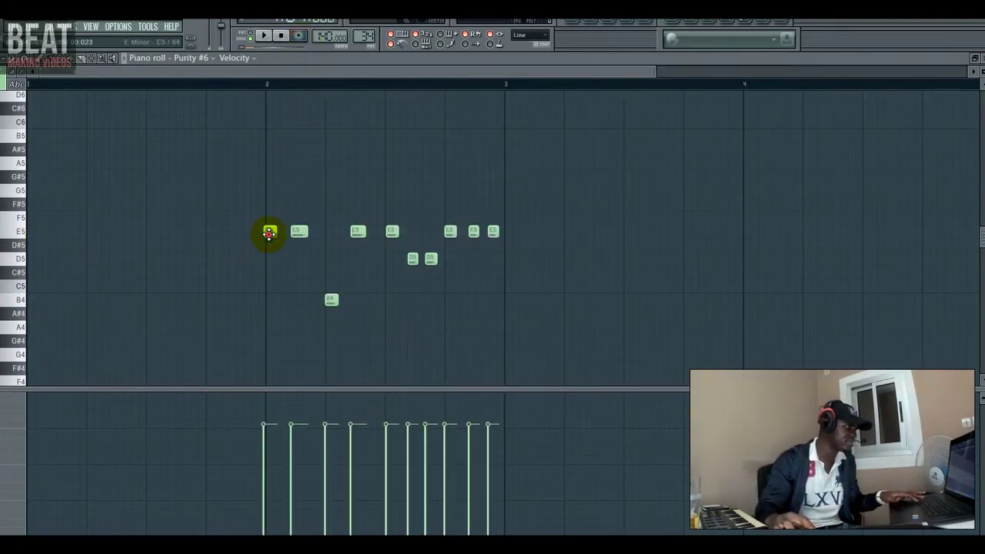
Align the first E5 note with the start of bar 2 and duplicate the whole phrase to the start of bar 3.
{"action": "left_click_drag", "start_coordinate": [269, 234], "coordinate": [270, 234]}
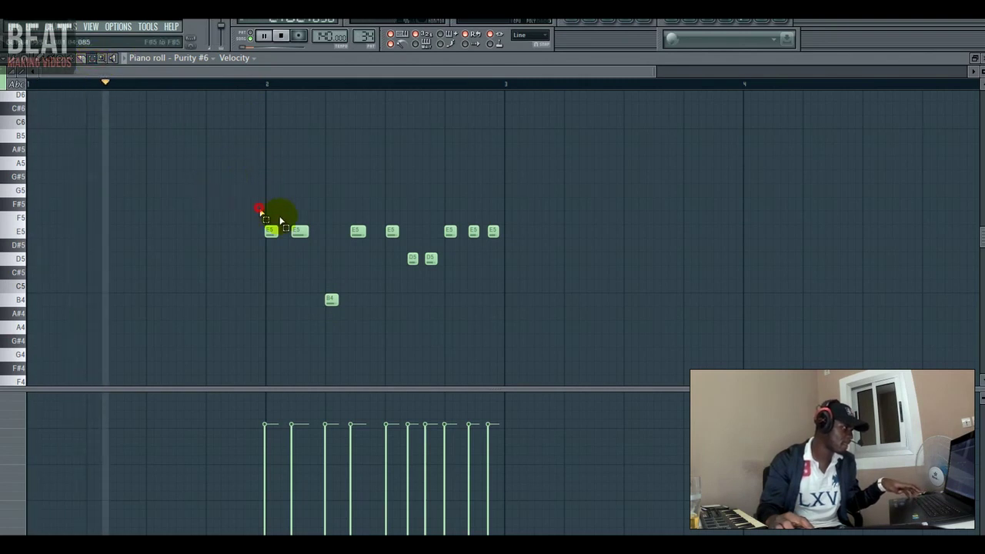
{"action": "left_click_drag", "start_coordinate": [258, 198], "coordinate": [530, 318]}
{"action": "key", "text": "ctrl+b"}
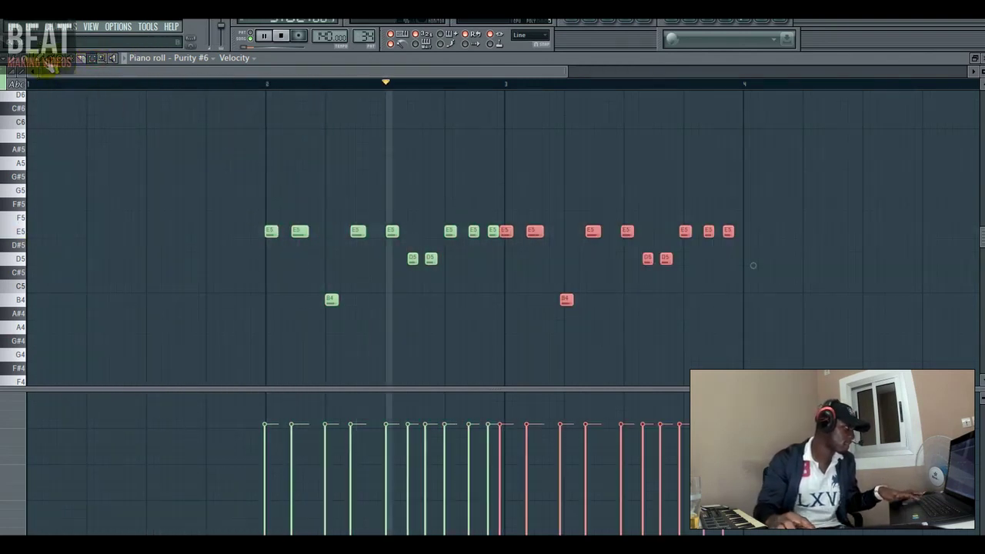
{"action": "left_click_drag", "start_coordinate": [539, 235], "coordinate": [545, 236]}
{"action": "left_click", "coordinate": [524, 193]}
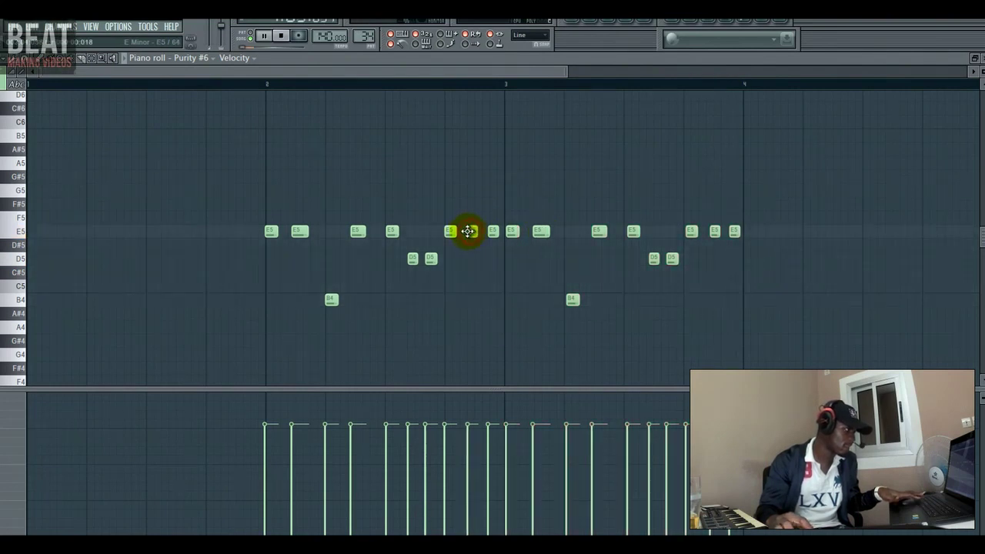
Retime the E5 notes late in bar 2 and copy the phrase without its B4 note to bar 1.
{"action": "left_click_drag", "start_coordinate": [450, 232], "coordinate": [452, 232]}
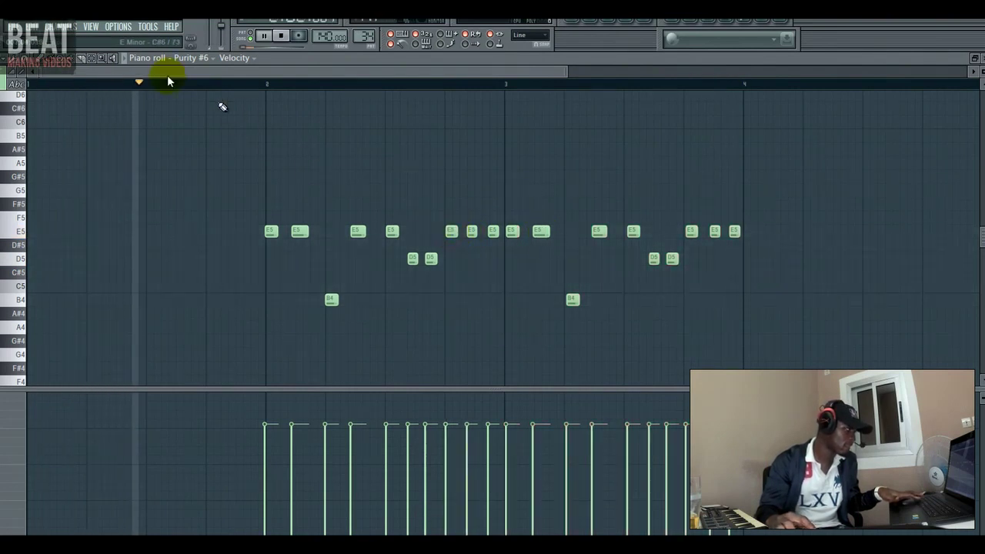
{"action": "left_click", "coordinate": [91, 60]}
{"action": "left_click_drag", "start_coordinate": [490, 291], "coordinate": [493, 288]}
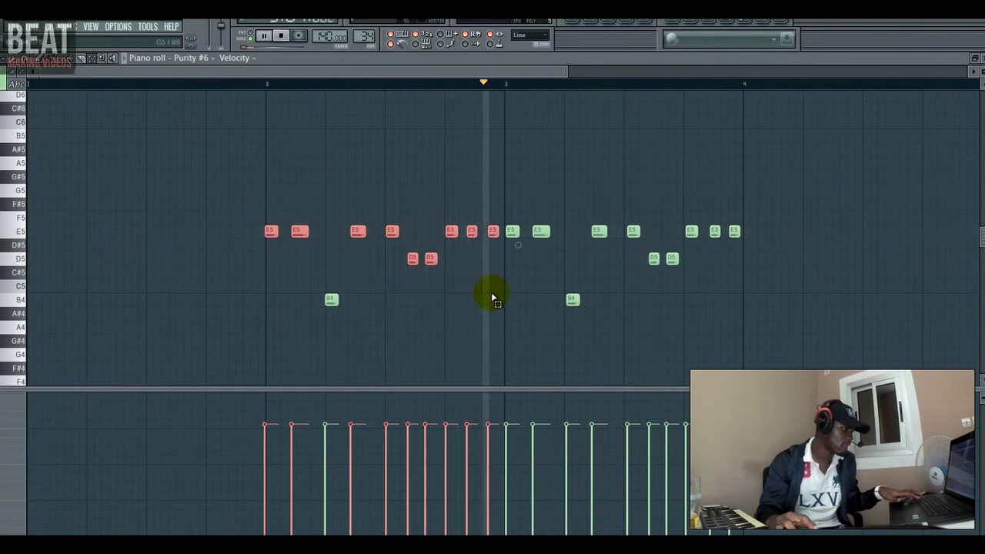
{"action": "key", "text": "ctrl+b"}
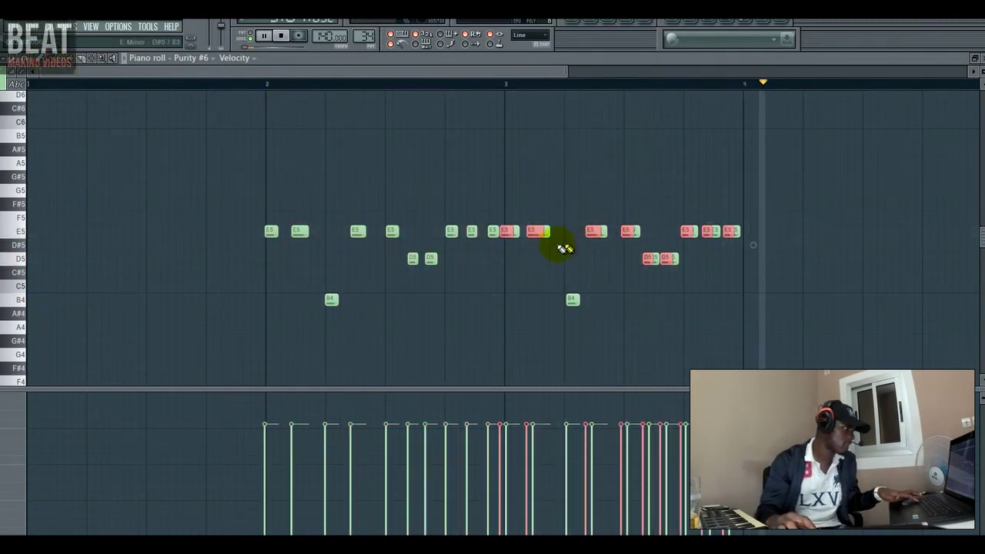
{"action": "left_click_drag", "start_coordinate": [534, 231], "coordinate": [66, 233]}
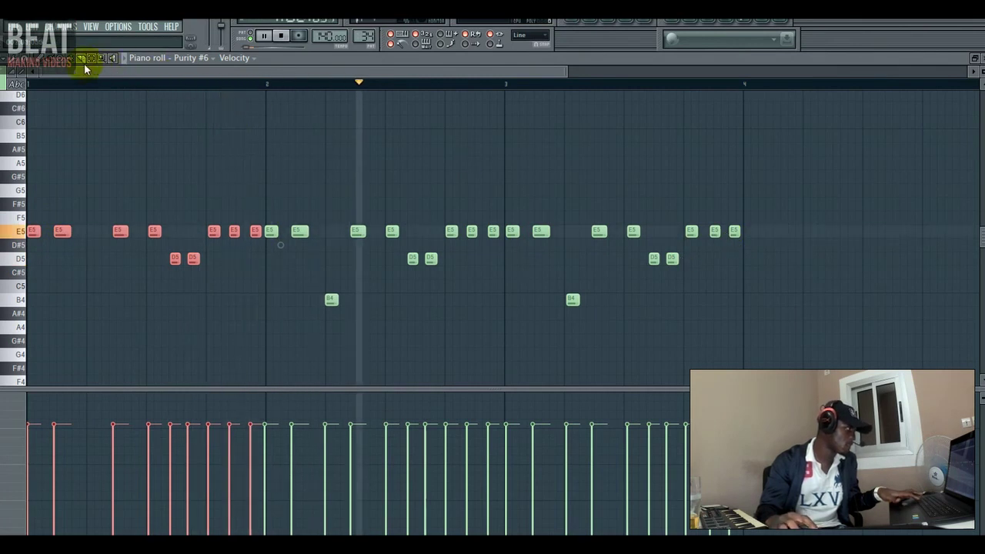
Duplicate the bar 3 phrase into bar 4 and align the copy with the start of that bar.
{"action": "left_click", "coordinate": [511, 217]}
{"action": "left_click_drag", "start_coordinate": [507, 214], "coordinate": [744, 319]}
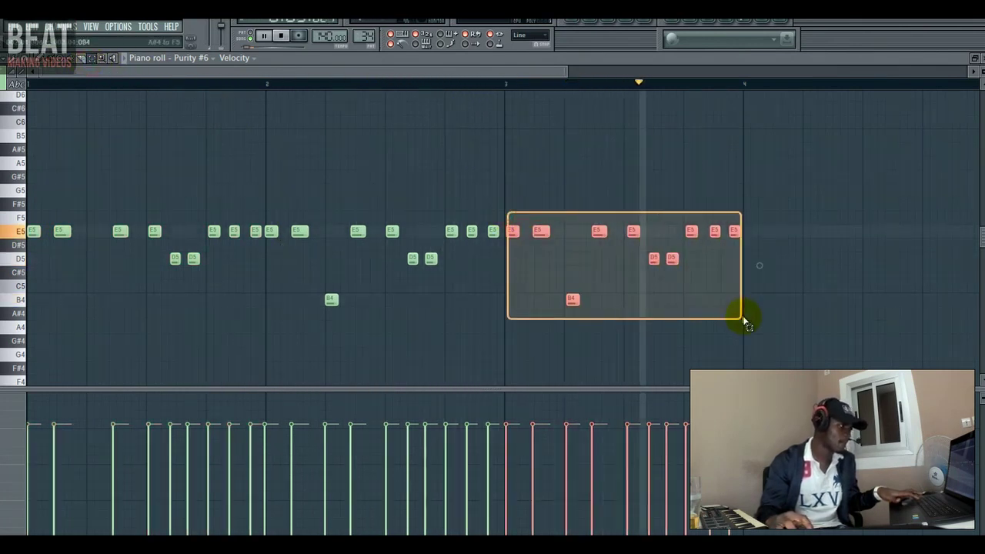
{"action": "key", "text": "ctrl+b"}
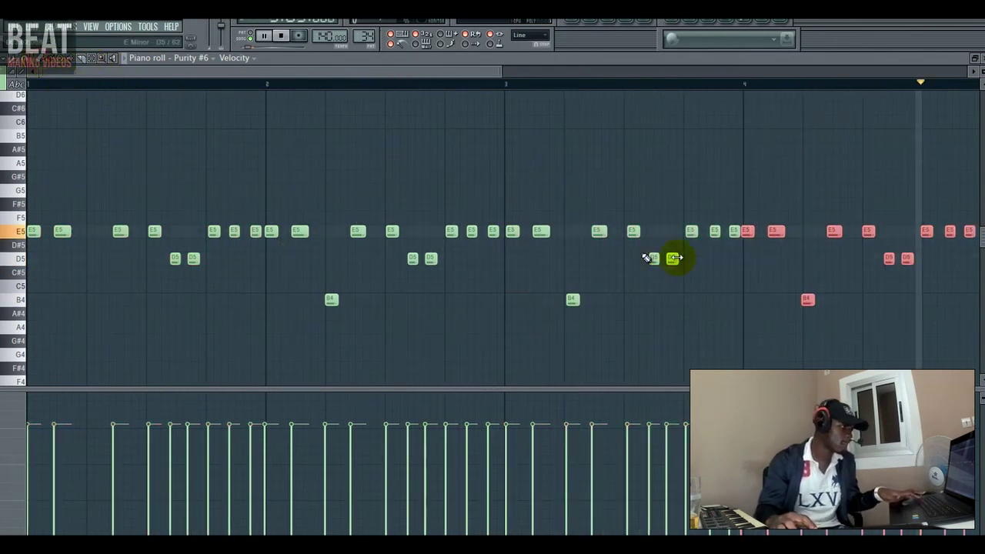
{"action": "left_click", "coordinate": [774, 231]}
{"action": "left_click_drag", "start_coordinate": [774, 231], "coordinate": [776, 231]}
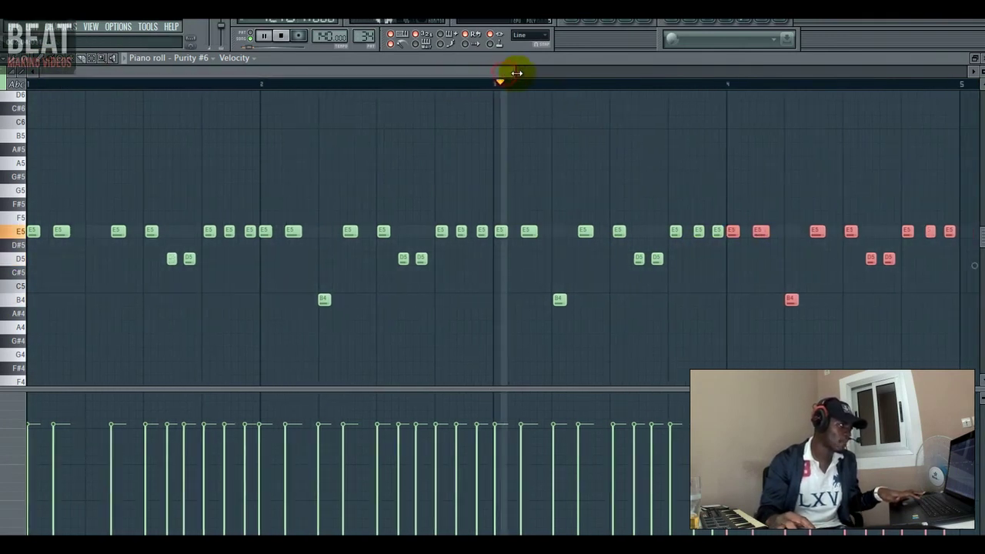
Unmute Track 22 with the Kalimba clips in the Playlist, and select from bar 2 to bar 6 for looping.
{"action": "left_click", "coordinate": [569, 30]}
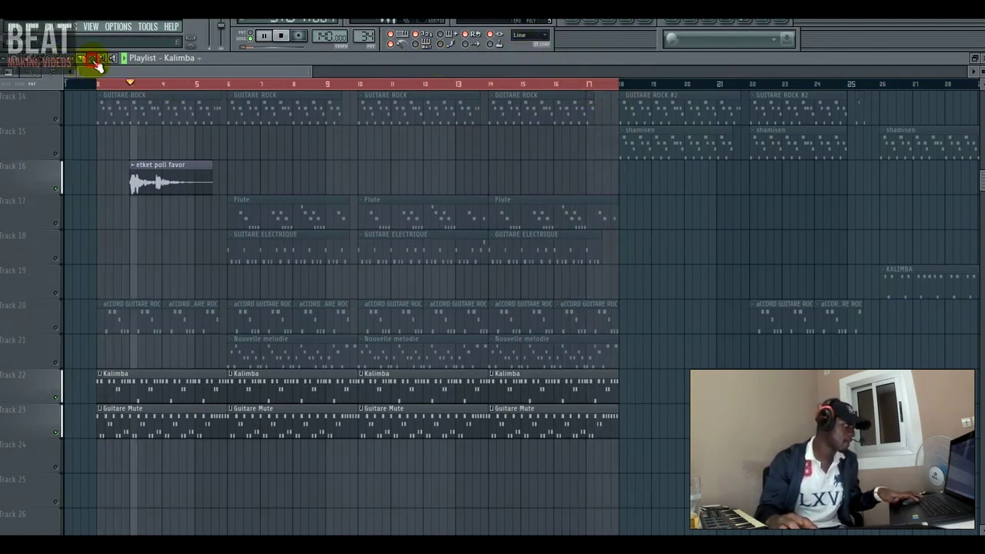
{"action": "left_click_drag", "start_coordinate": [228, 83], "coordinate": [99, 85]}
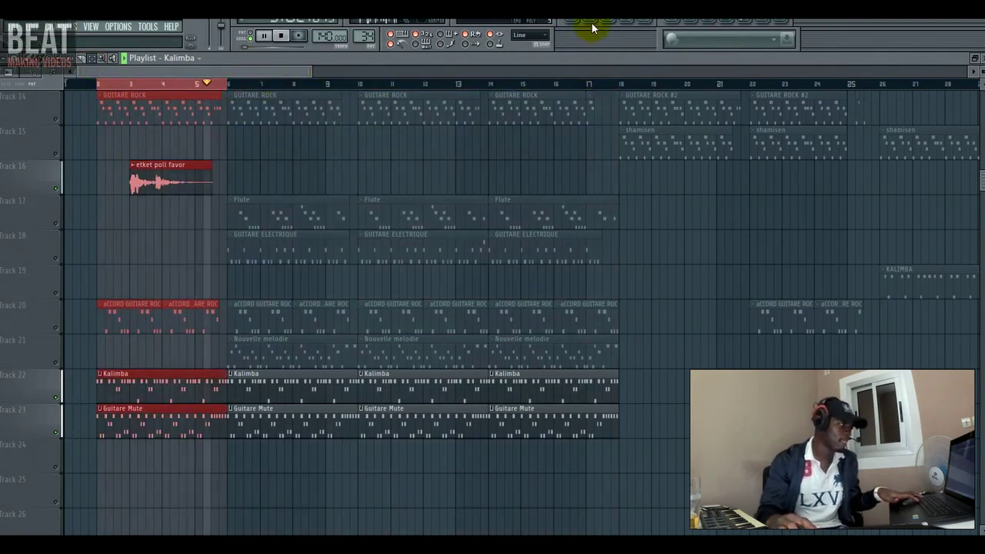
{"action": "key", "text": "space"}
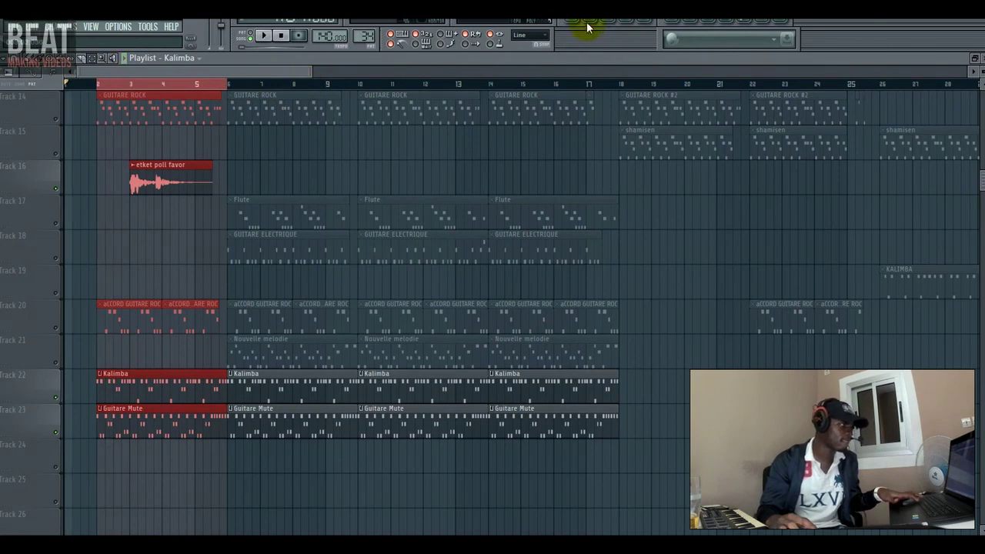
Select the Purity #2 channel in the channel rack and play the looped bars 2 to 6 to rehearse a melody.
{"action": "left_click", "coordinate": [595, 20]}
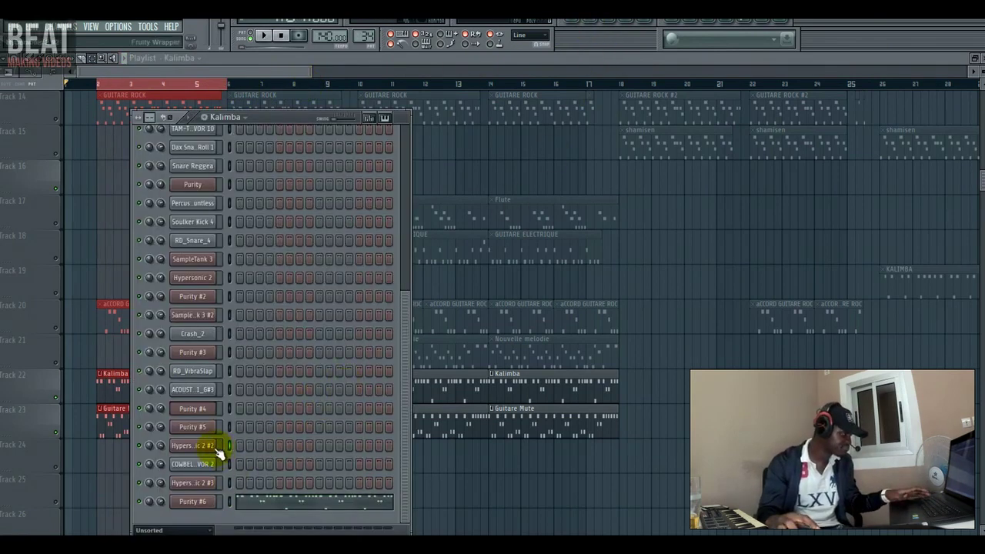
{"action": "left_click", "coordinate": [232, 407]}
{"action": "left_click", "coordinate": [229, 428]}
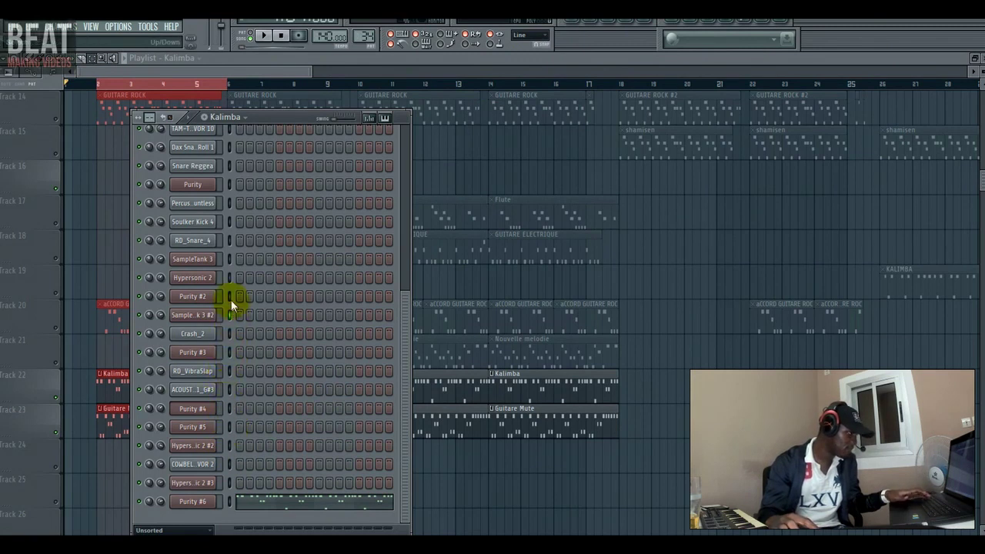
{"action": "left_click", "coordinate": [229, 281]}
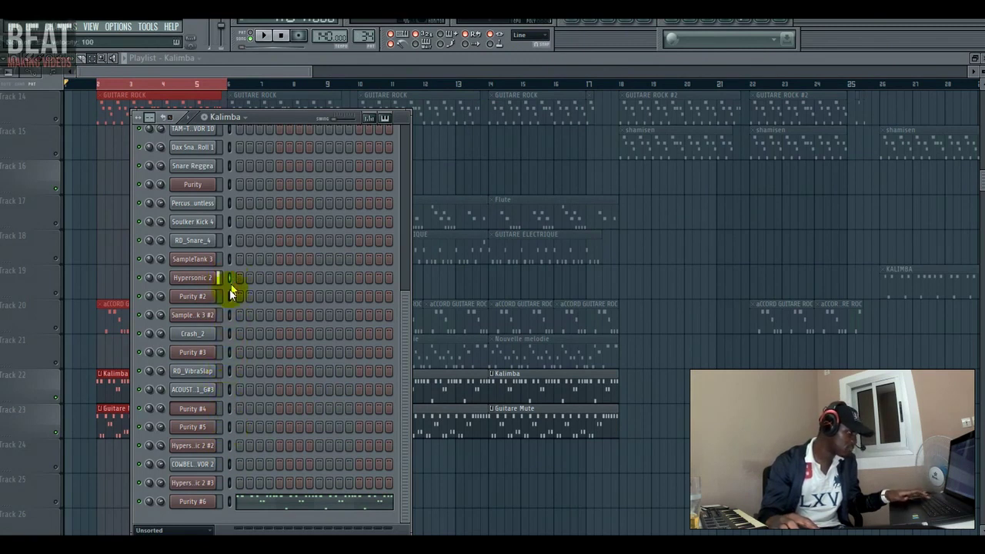
{"action": "key", "text": "space"}
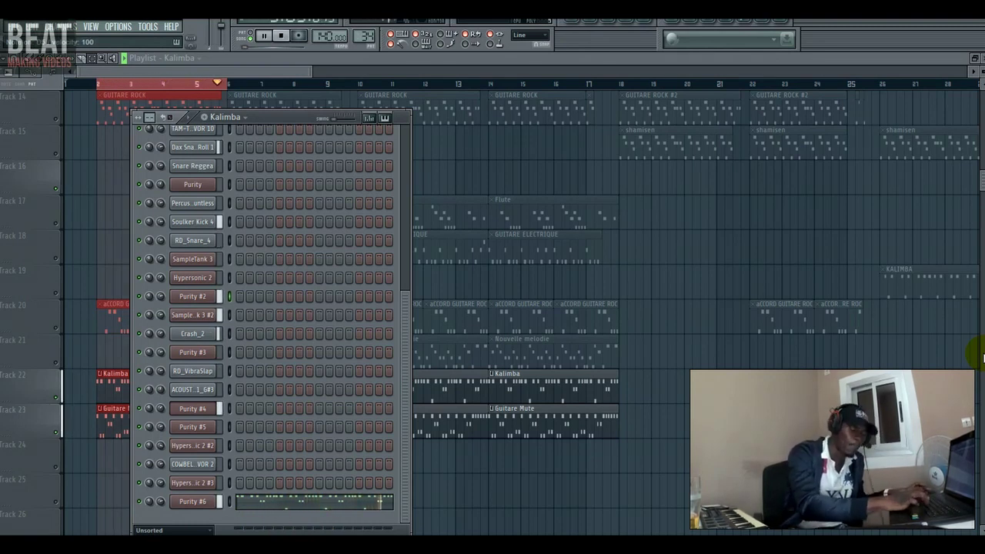
{"action": "key", "text": "space"}
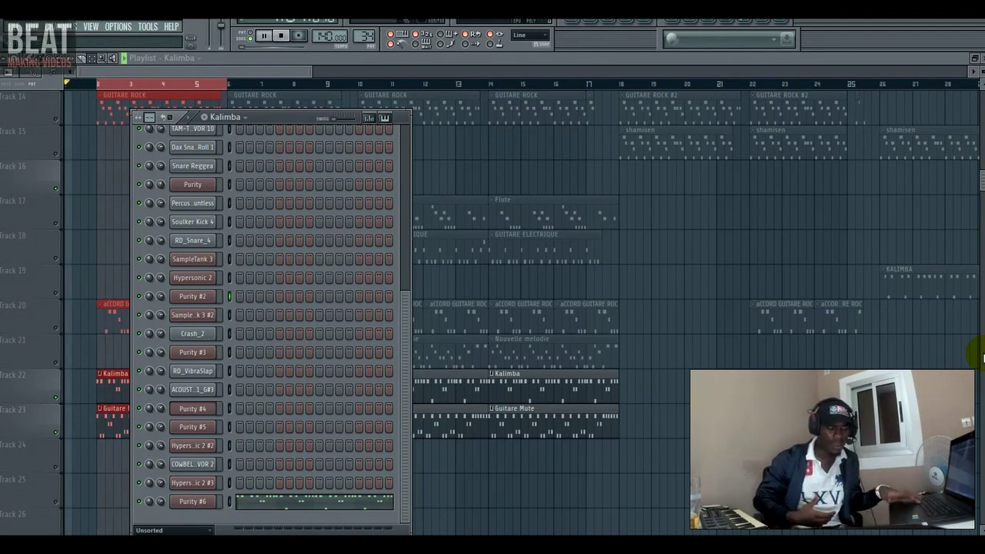
Finish rehearsing the Purity #2 melody over the loop and create a new pattern named Guitare Electrique.
{"action": "key", "text": "space"}
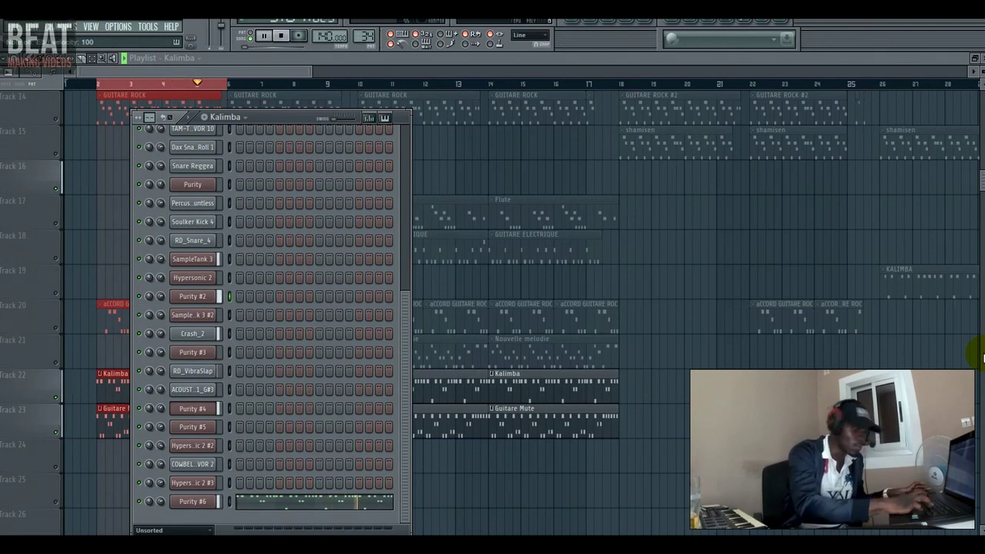
{"action": "key", "text": "space"}
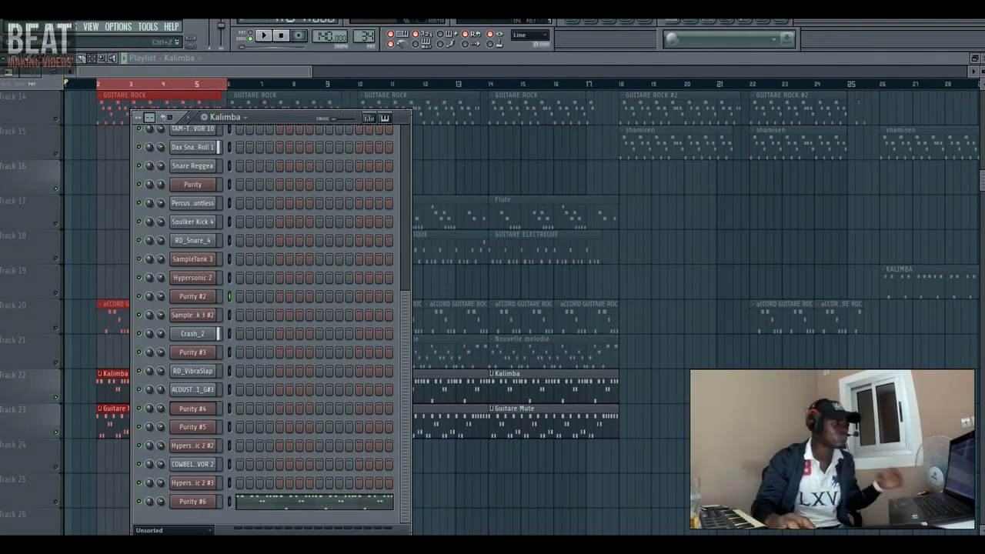
{"action": "key", "text": "F6"}
{"action": "left_click", "coordinate": [273, 226]}
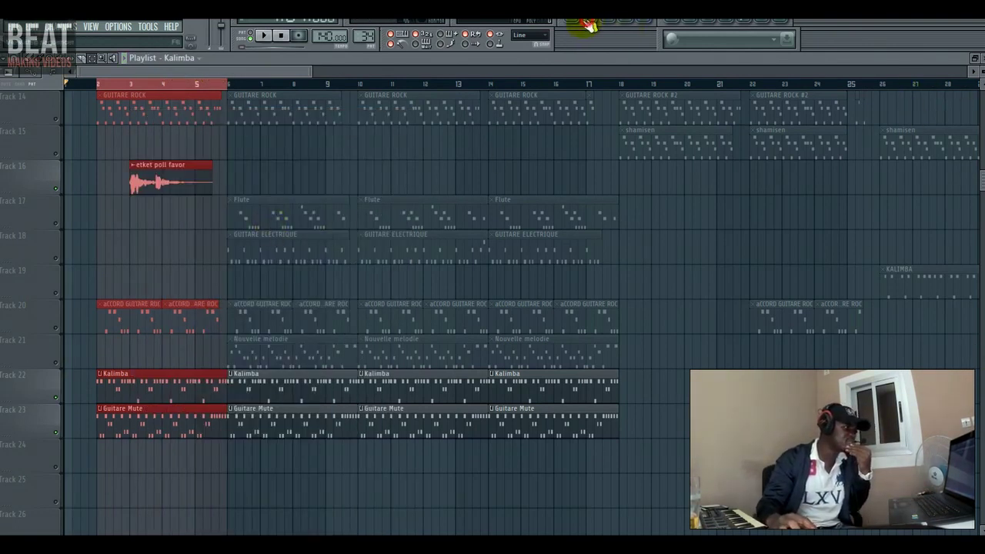
{"action": "left_click", "coordinate": [586, 25]}
{"action": "left_click", "coordinate": [206, 118]}
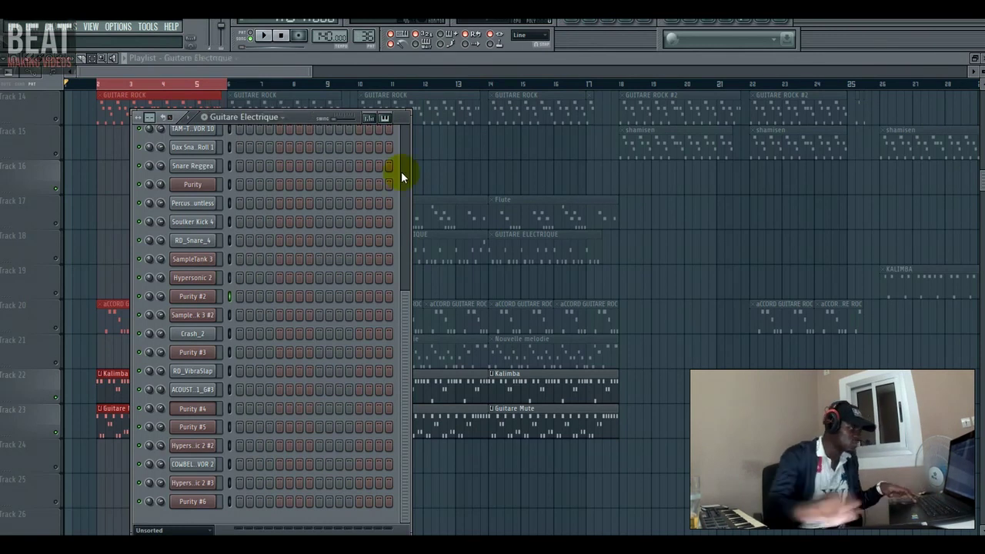
Place the Guitare Electrique pattern at bar 2 of Track 24 in the Playlist.
{"action": "left_click_drag", "start_coordinate": [311, 68], "coordinate": [337, 71]}
{"action": "left_click", "coordinate": [120, 456]}
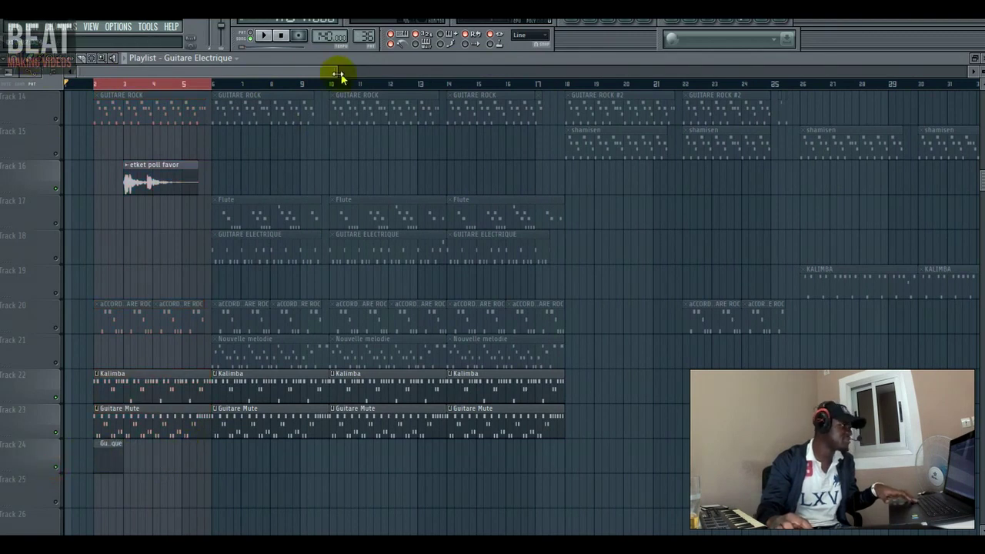
{"action": "left_click_drag", "start_coordinate": [339, 74], "coordinate": [208, 85]}
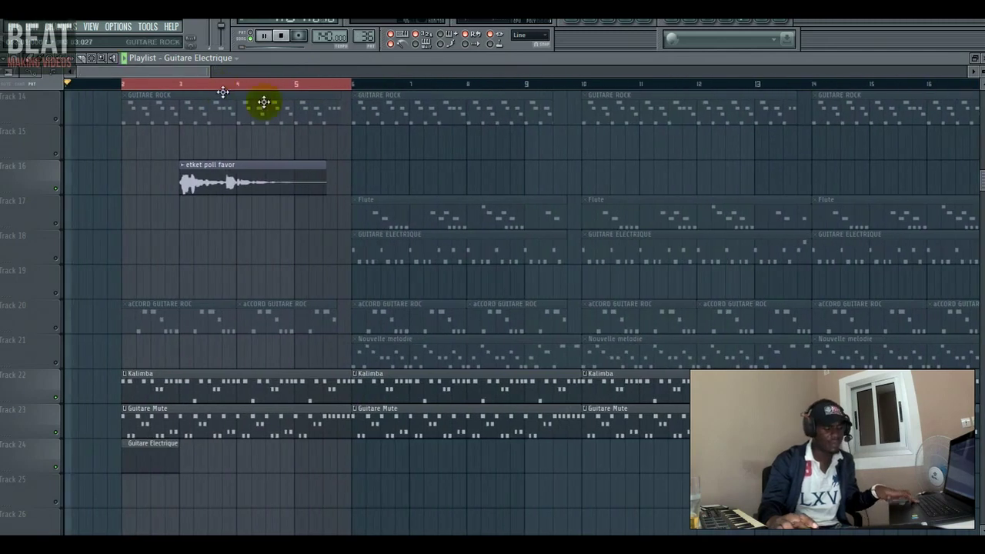
{"action": "left_click", "coordinate": [298, 35]}
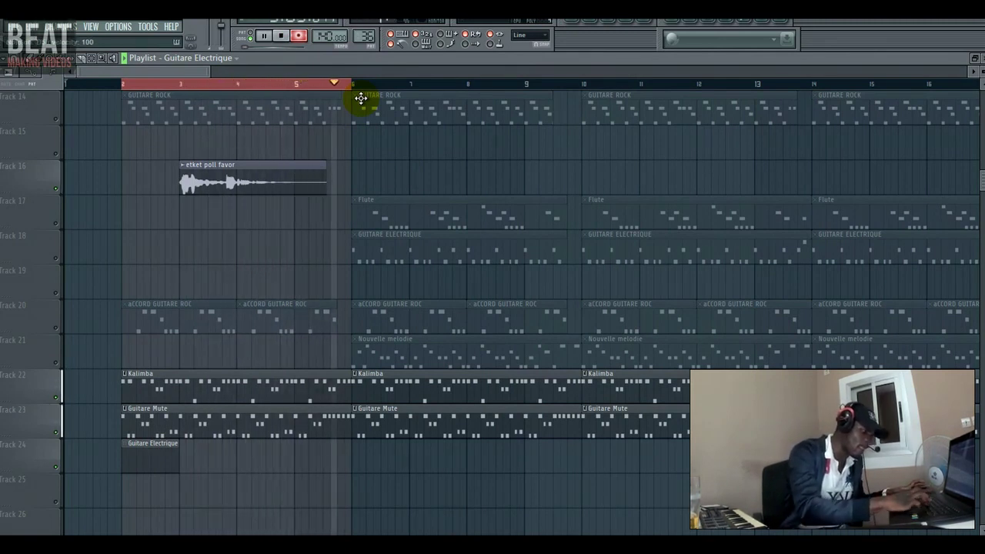
{"action": "left_click", "coordinate": [300, 36]}
{"action": "key", "text": "space"}
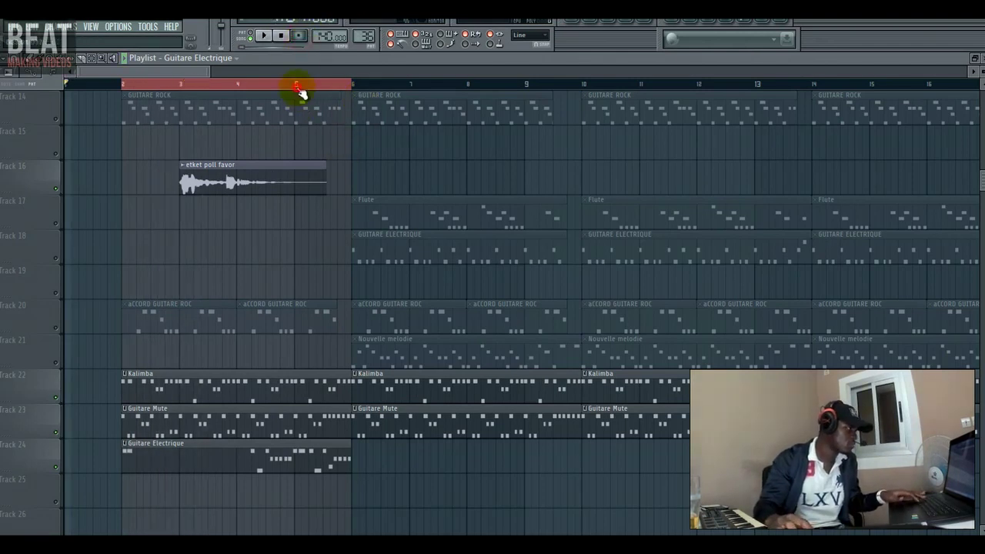
{"action": "key", "text": "space"}
{"action": "key", "text": "F6"}
{"action": "left_click", "coordinate": [401, 294]}
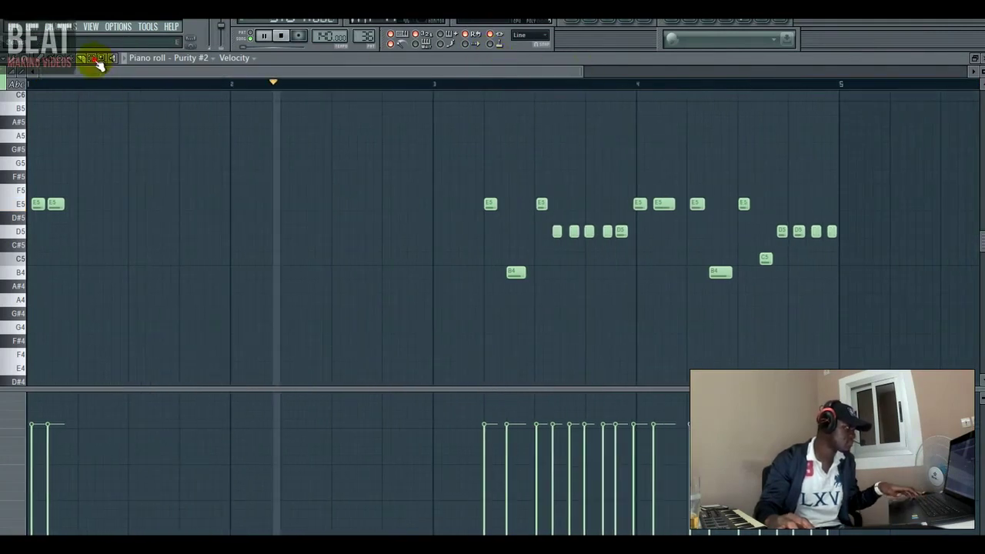
{"action": "key", "text": "ctrl+a"}
{"action": "key", "text": "Delete"}
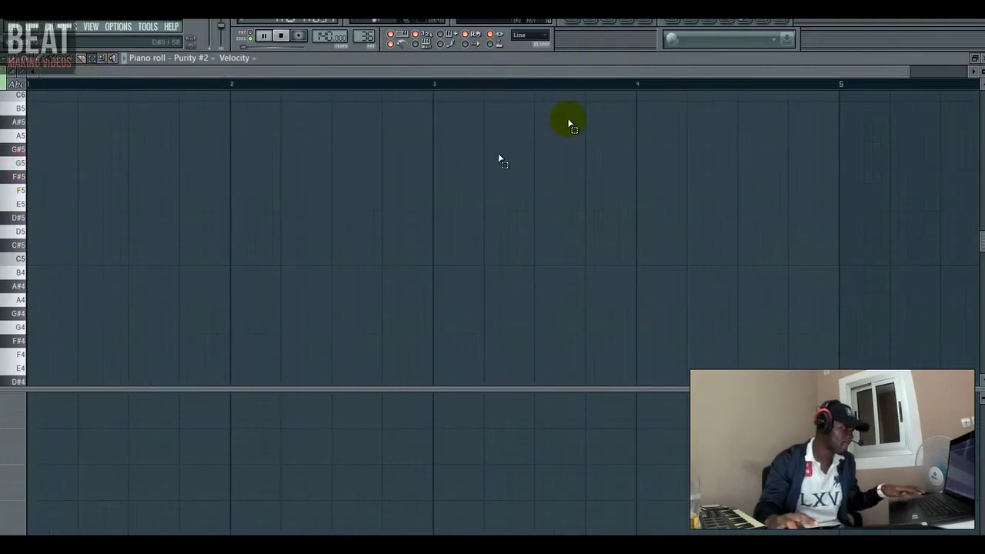
Record a new take of the Purity #2 melody into the Guitare Electrique pattern and open its notes for editing.
{"action": "left_click", "coordinate": [579, 25]}
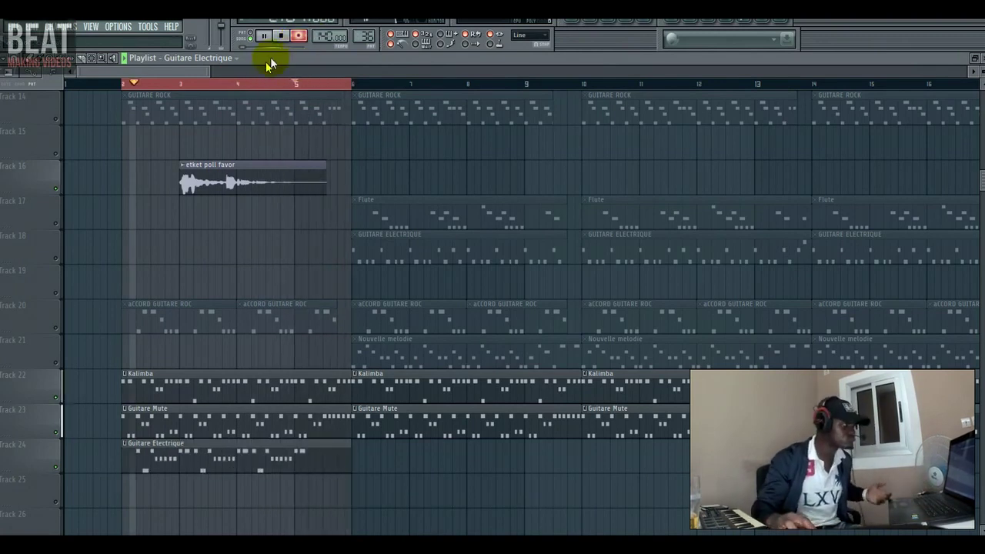
{"action": "left_click", "coordinate": [298, 36]}
{"action": "left_click", "coordinate": [614, 23]}
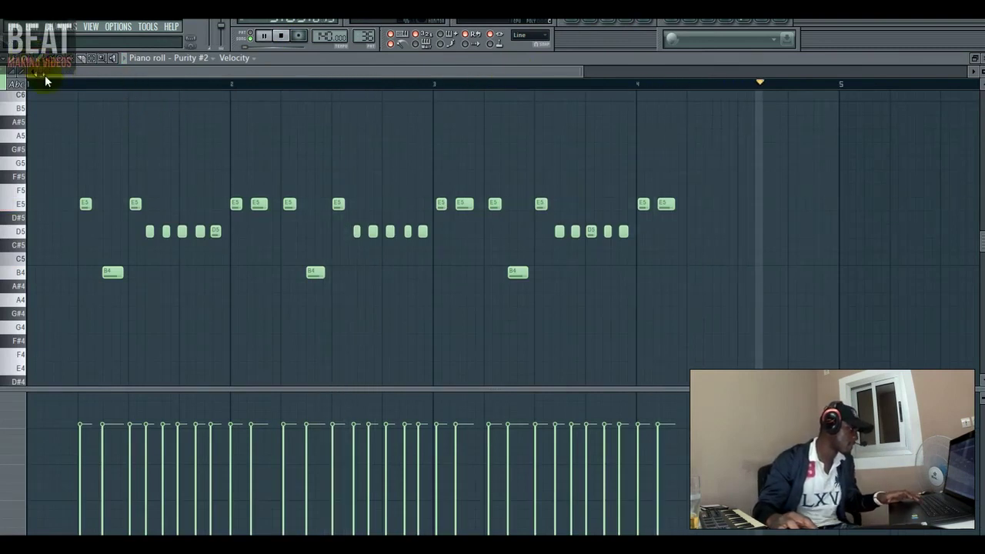
Add a short D5 note early in bar 1, just before the first E5 note, and play it back.
{"action": "left_click", "coordinate": [47, 164]}
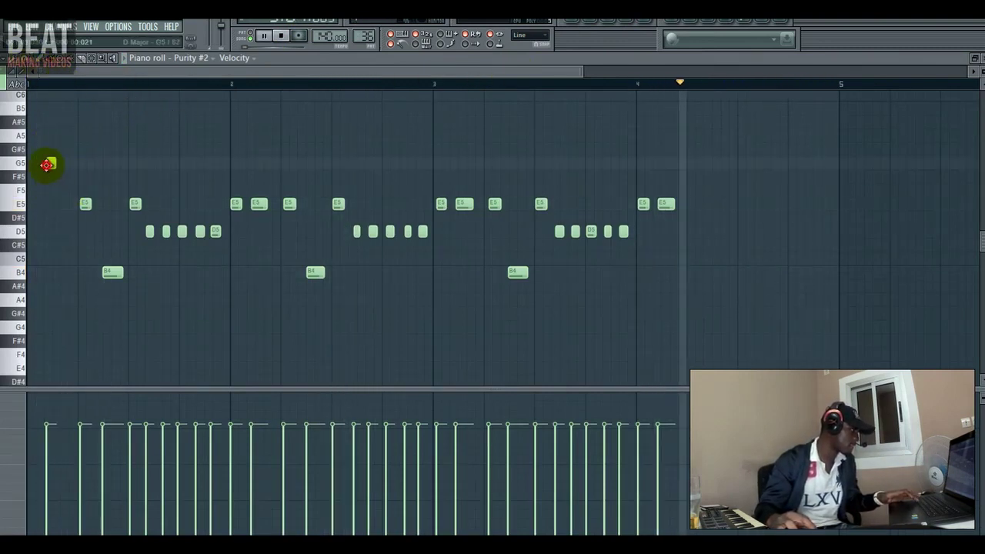
{"action": "key", "text": "space"}
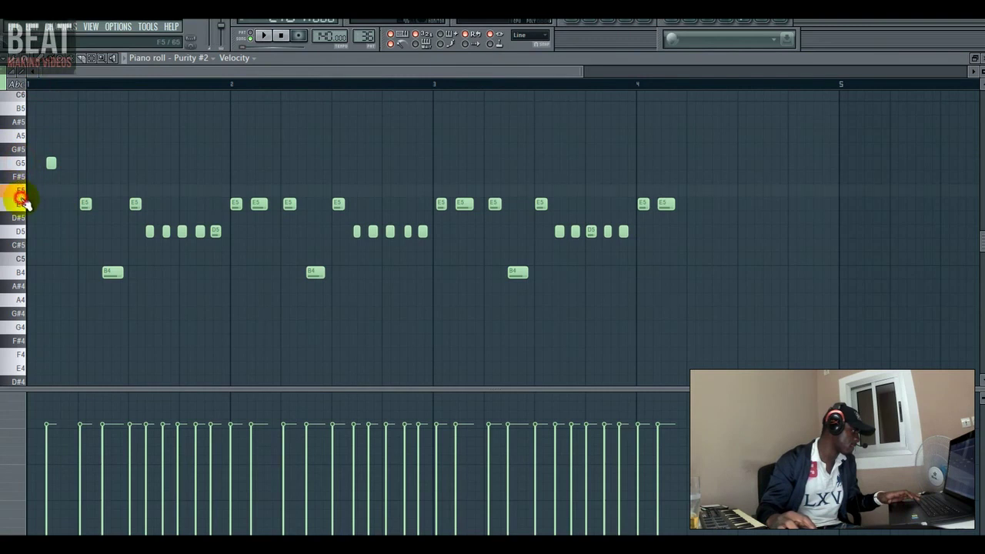
{"action": "left_click_drag", "start_coordinate": [51, 190], "coordinate": [57, 229]}
{"action": "key", "text": "space"}
{"action": "key", "text": "space"}
{"action": "key", "text": "space"}
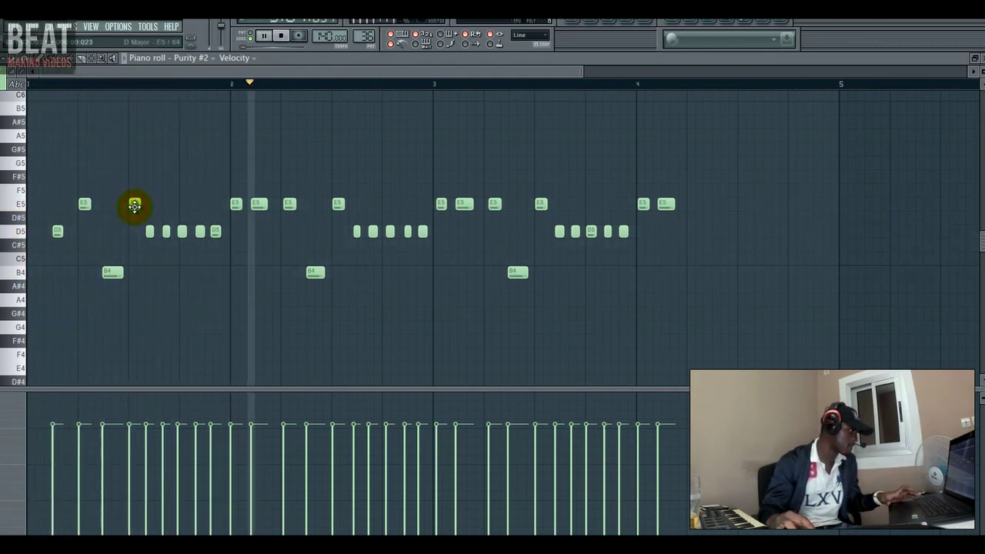
Replay the opening of the melody and nudge the last D5 notes of bar 1 slightly later.
{"action": "left_click", "coordinate": [41, 83]}
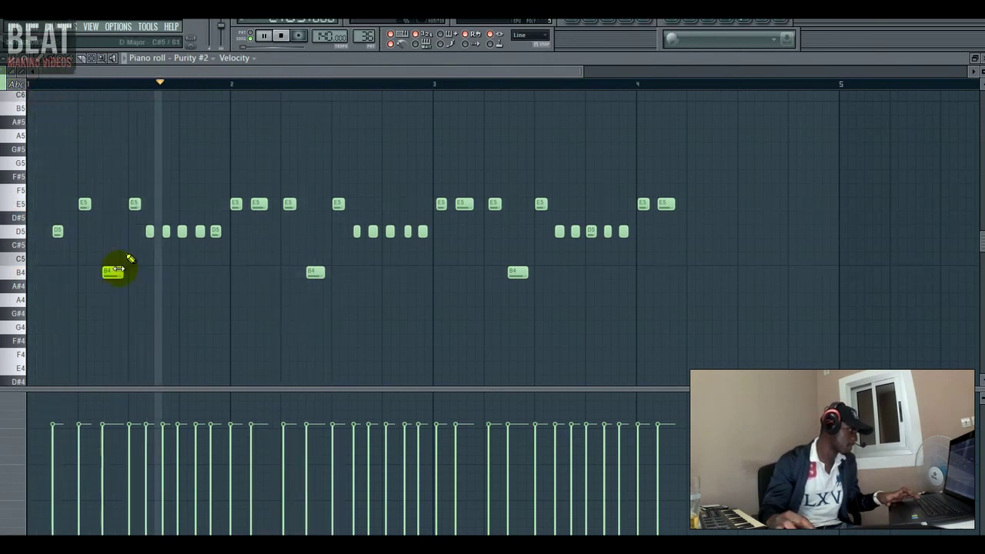
{"action": "key", "text": "space"}
{"action": "key", "text": "space"}
{"action": "left_click_drag", "start_coordinate": [181, 231], "coordinate": [216, 230]}
Nudge bar 2's third E5, B4 and third D5 notes and bar 3's first and third E5 notes slightly earlier.
{"action": "left_click_drag", "start_coordinate": [288, 206], "coordinate": [286, 206]}
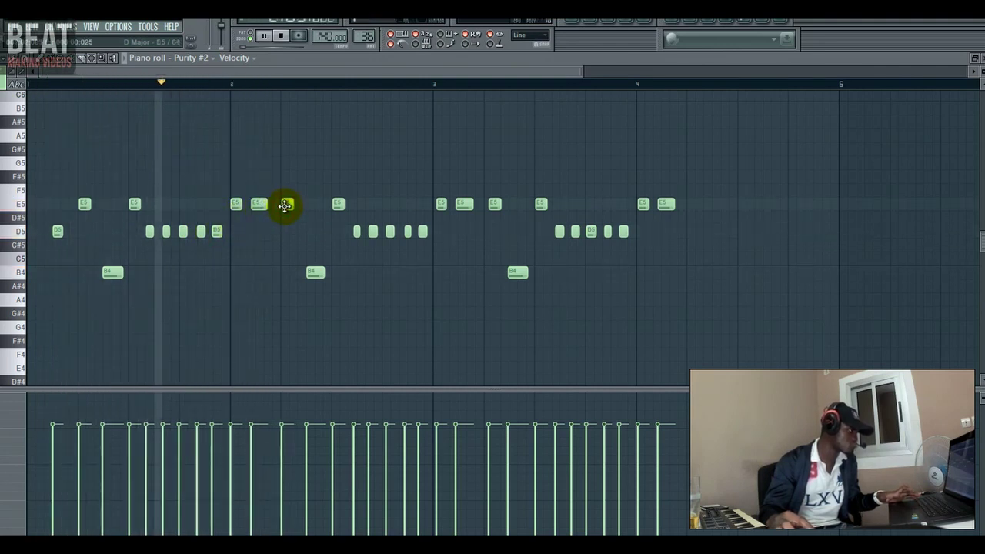
{"action": "left_click_drag", "start_coordinate": [314, 272], "coordinate": [311, 272]}
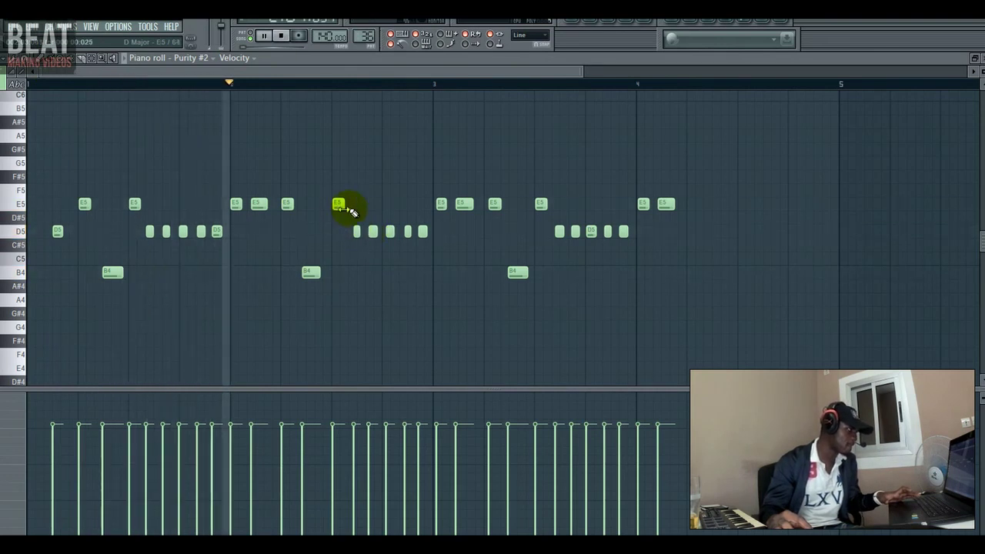
{"action": "left_click", "coordinate": [389, 235]}
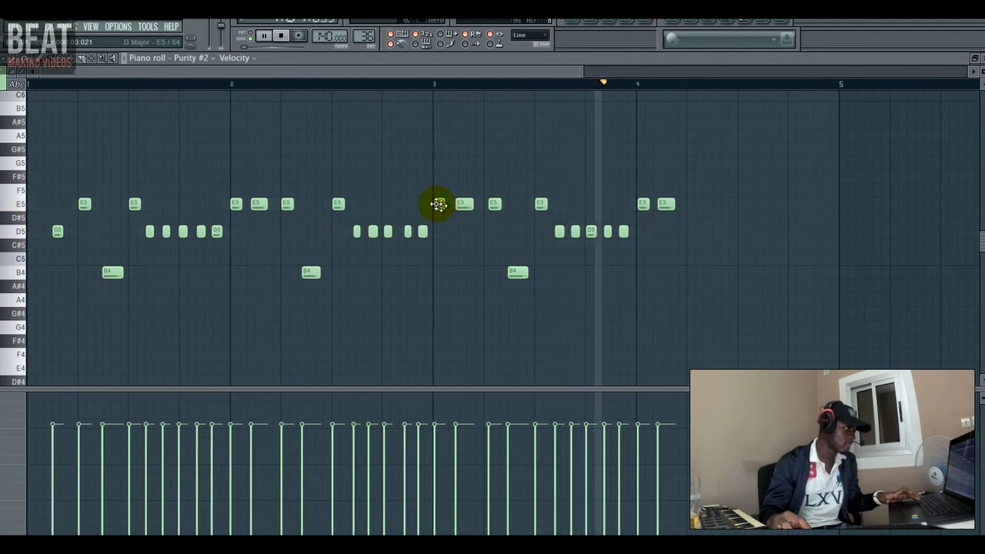
{"action": "left_click_drag", "start_coordinate": [497, 207], "coordinate": [493, 207]}
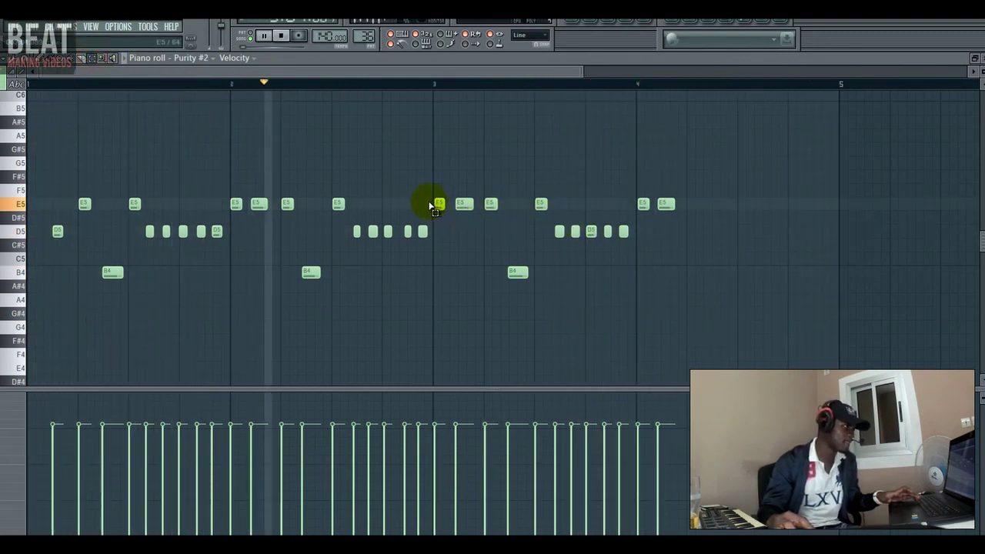
Duplicate the bar 3 phrase into bar 4, align it with the bar, and replace the doubled opening E5 with a single note.
{"action": "left_click_drag", "start_coordinate": [435, 187], "coordinate": [518, 223]}
{"action": "left_click_drag", "start_coordinate": [551, 254], "coordinate": [624, 273]}
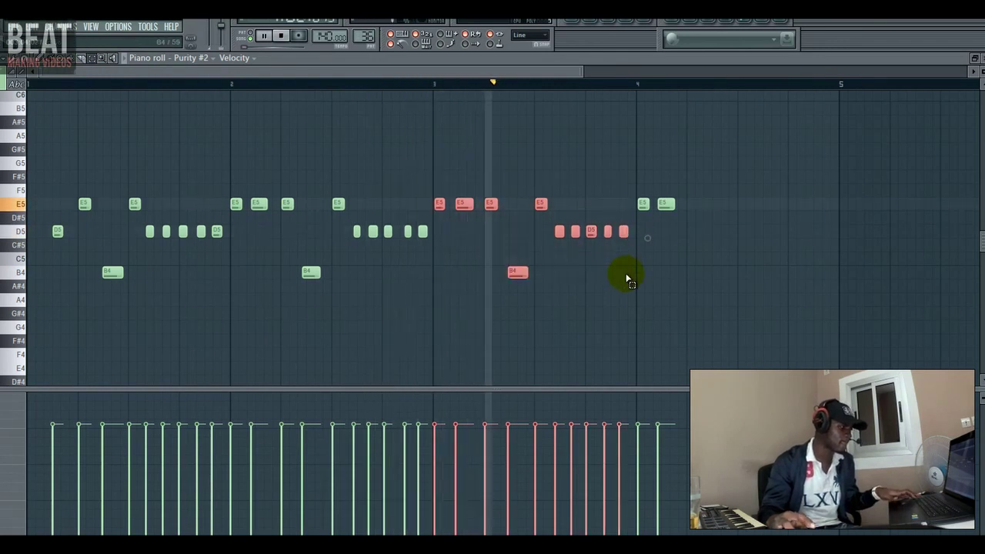
{"action": "key", "text": "ctrl+b"}
{"action": "key", "text": "space"}
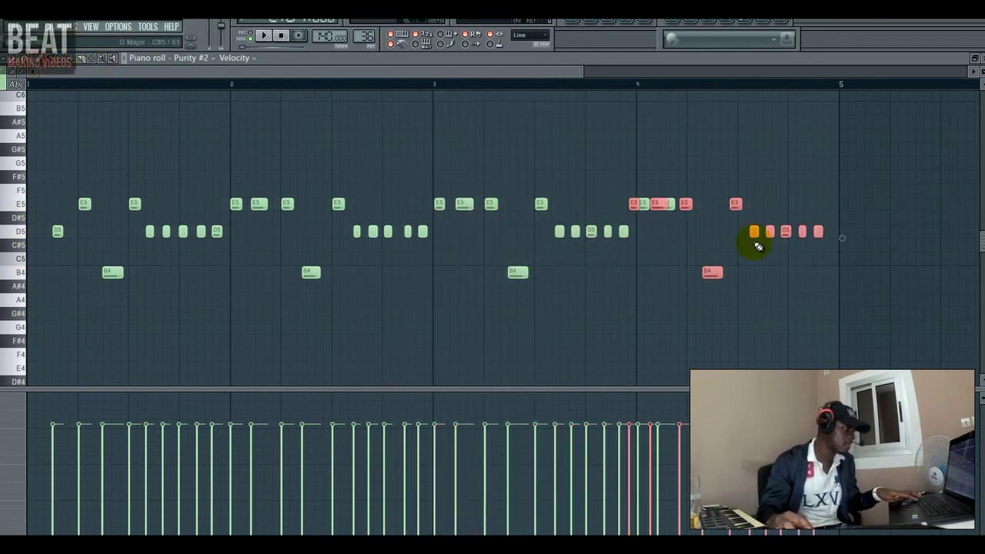
{"action": "mouse_move", "coordinate": [663, 206]}
{"action": "left_mouse_down"}
{"action": "mouse_move", "coordinate": [715, 209]}
{"action": "mouse_move", "coordinate": [662, 209]}
{"action": "left_mouse_up"}
{"action": "left_click", "coordinate": [668, 229], "text": "ctrl"}
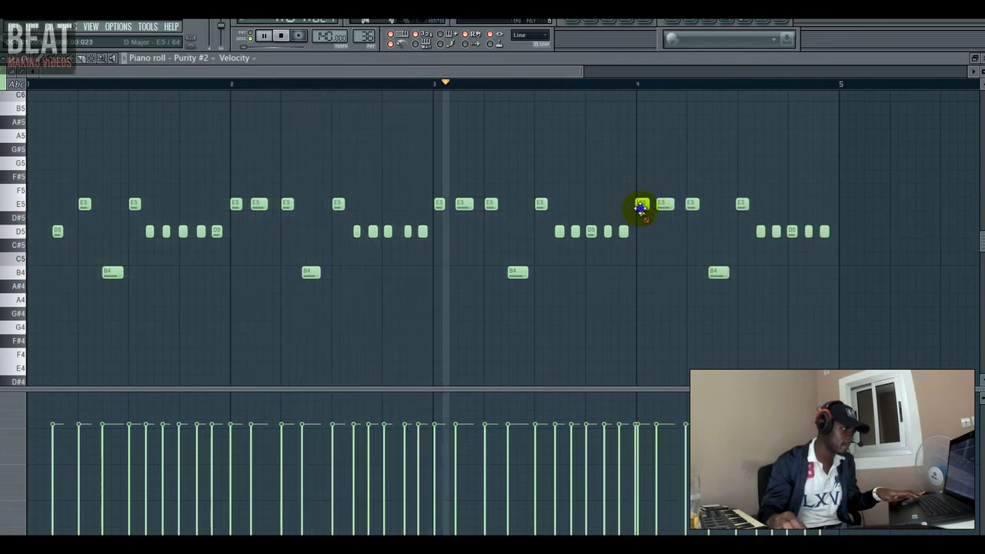
{"action": "right_click", "coordinate": [641, 207]}
{"action": "left_click", "coordinate": [639, 204]}
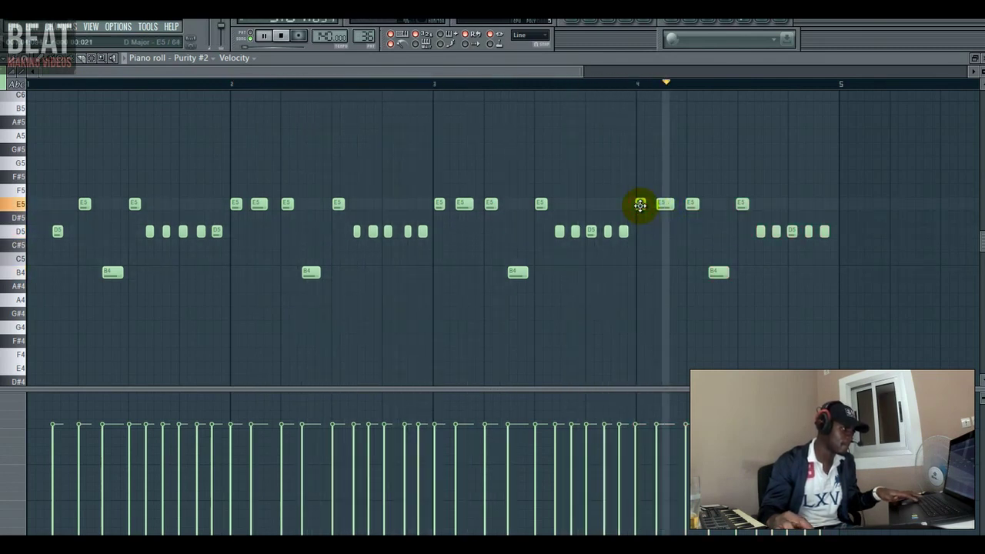
Play back the four-bar melody to check it, dismissing the Avira Phantom VPN pop-up.
{"action": "key", "text": "space"}
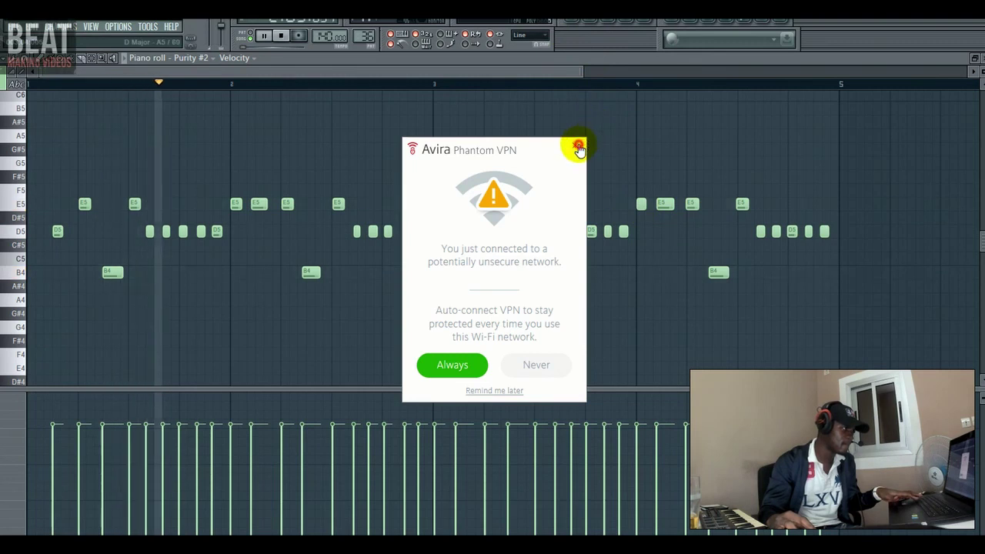
{"action": "left_click", "coordinate": [579, 146]}
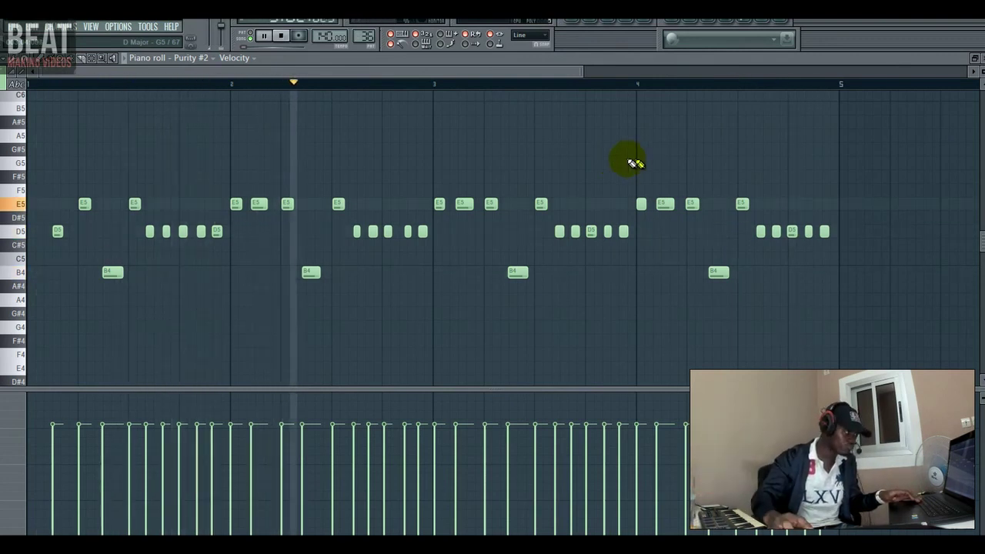
{"action": "left_click_drag", "start_coordinate": [582, 73], "coordinate": [602, 77]}
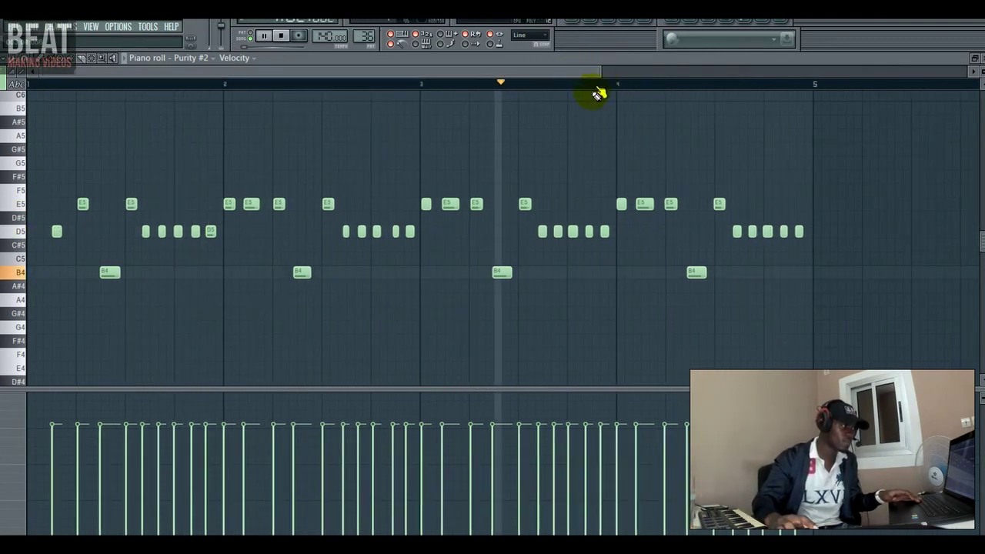
{"action": "key", "text": "space"}
Audition higher pitches around A5 against the melody to find a harmony note.
{"action": "scroll", "coordinate": [67, 182], "scroll_direction": "up", "scroll_amount": 5}
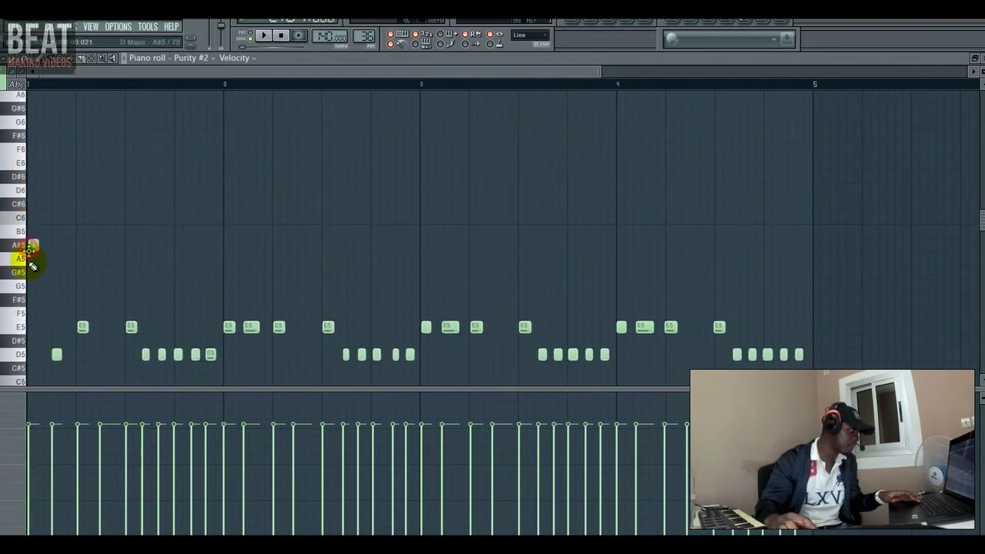
{"action": "scroll", "coordinate": [46, 270], "scroll_direction": "down", "scroll_amount": 2}
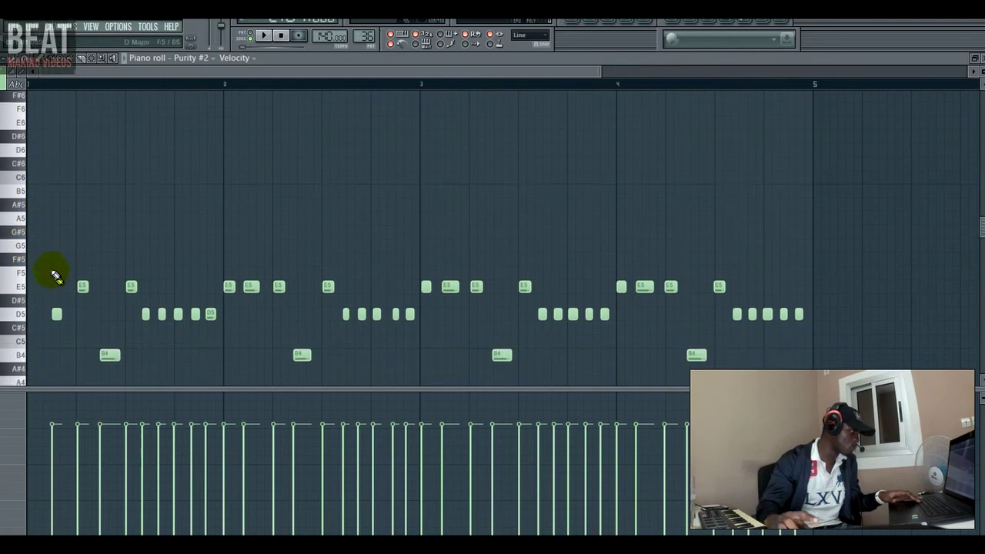
{"action": "key", "text": "space"}
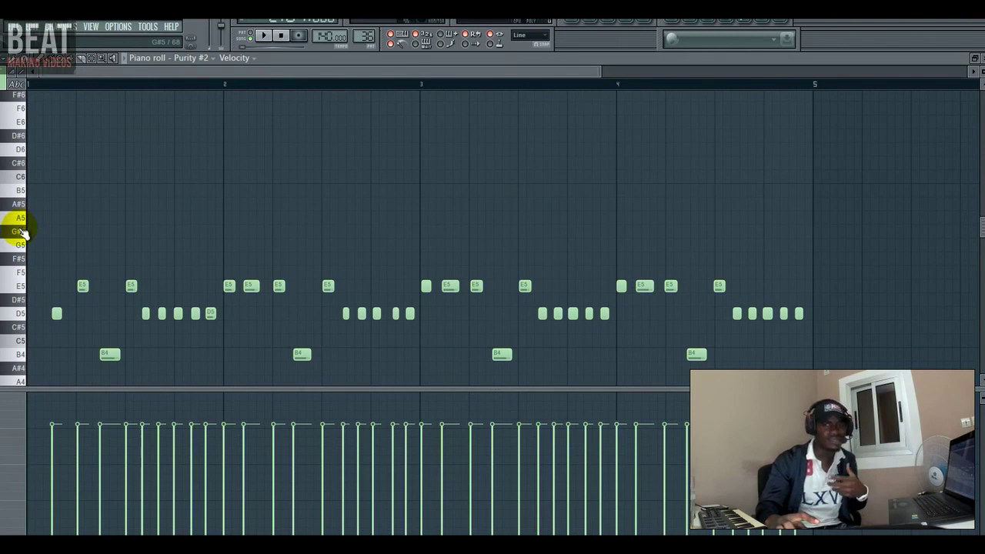
{"action": "key", "text": "space"}
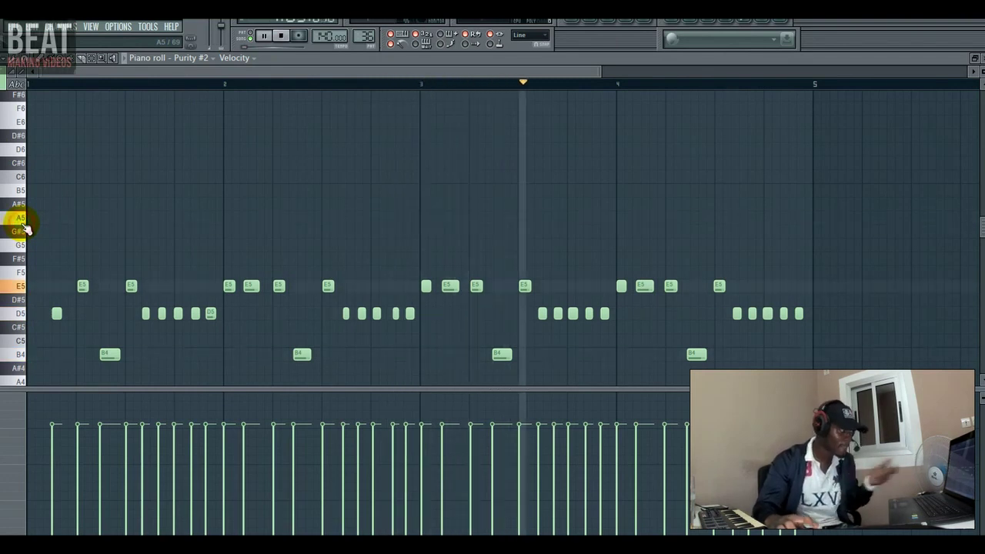
{"action": "key", "text": "space"}
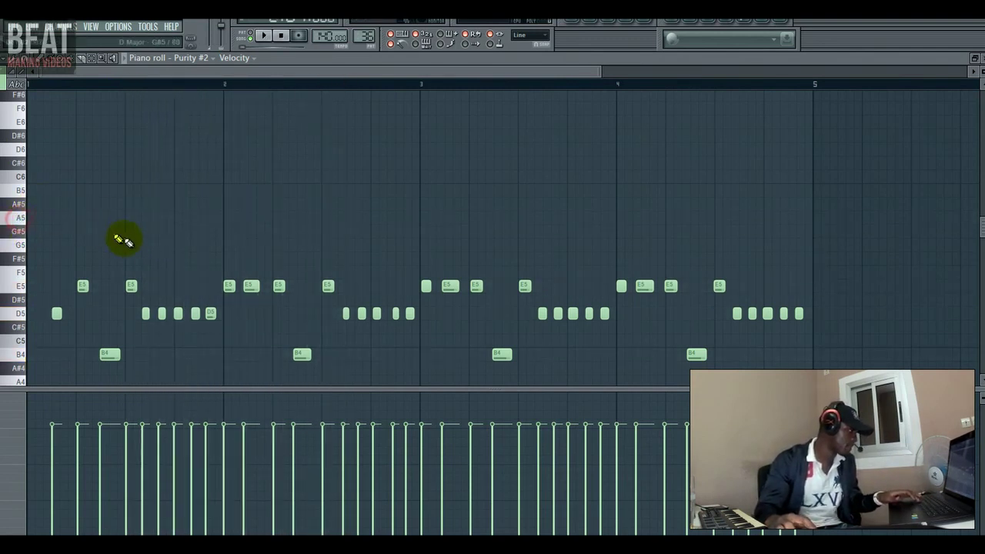
Add two A5 notes in bar 1, a short one above the B4 and a longer one at the end of the bar.
{"action": "key", "text": "space"}
{"action": "left_click_drag", "start_coordinate": [107, 217], "coordinate": [106, 218]}
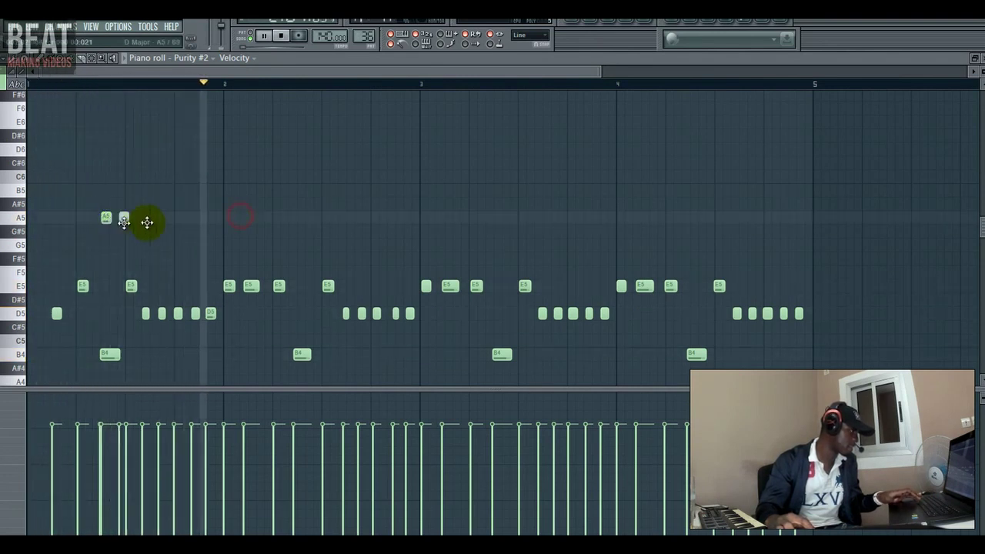
{"action": "left_click", "coordinate": [198, 220]}
{"action": "left_click", "coordinate": [202, 221]}
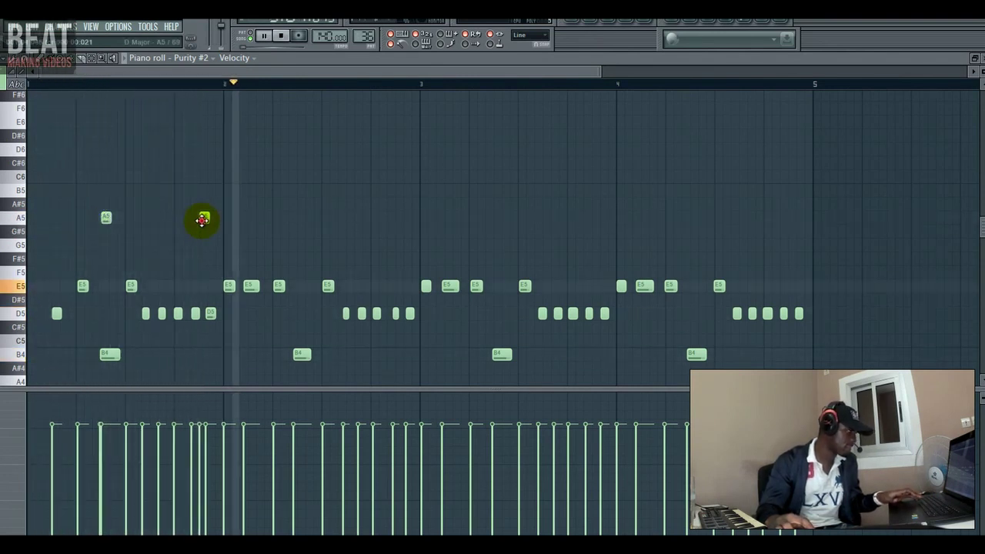
{"action": "left_click_drag", "start_coordinate": [202, 221], "coordinate": [209, 218]}
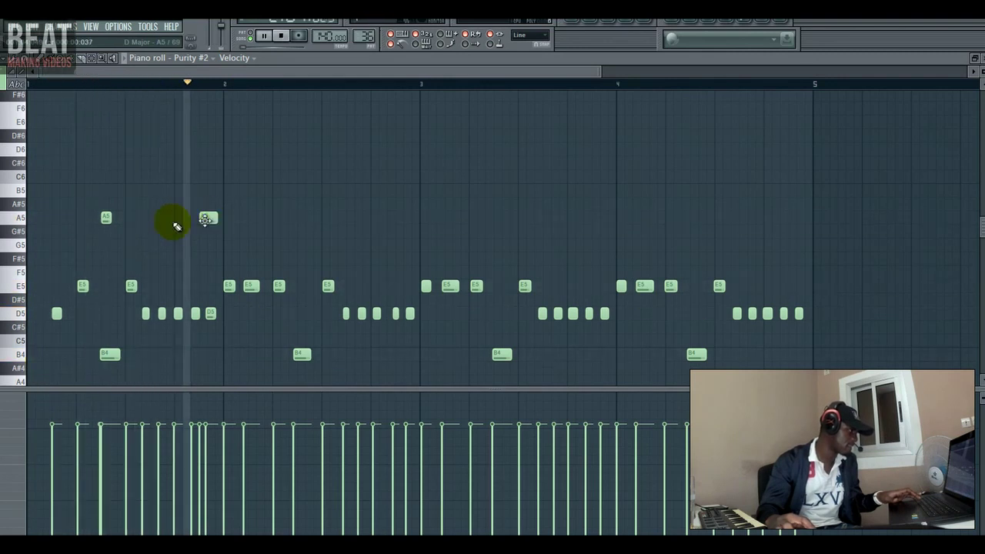
Add two A5 notes per bar in bars 2 to 4, one above each B4 and one near each bar's end.
{"action": "left_click", "coordinate": [108, 219]}
{"action": "left_click", "coordinate": [305, 219]}
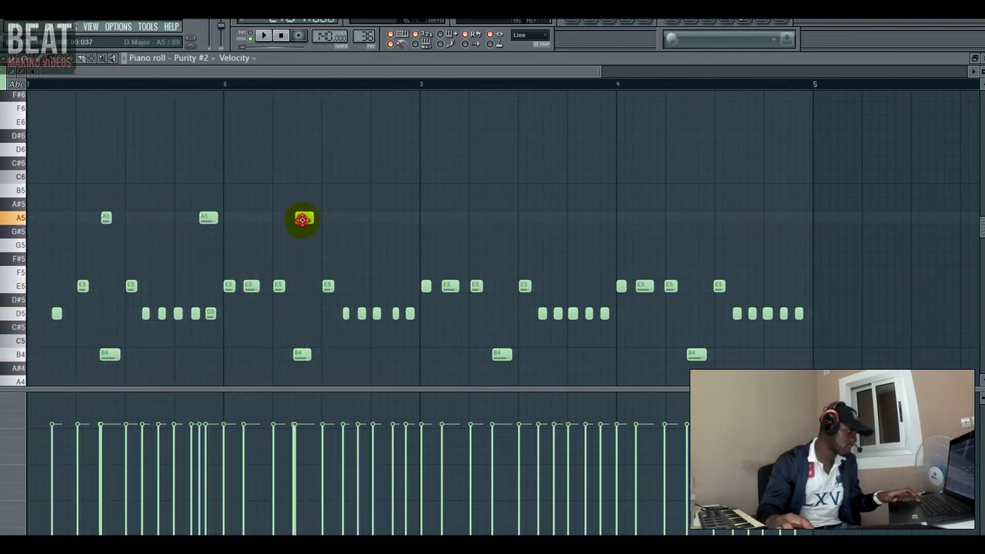
{"action": "left_click", "coordinate": [399, 219]}
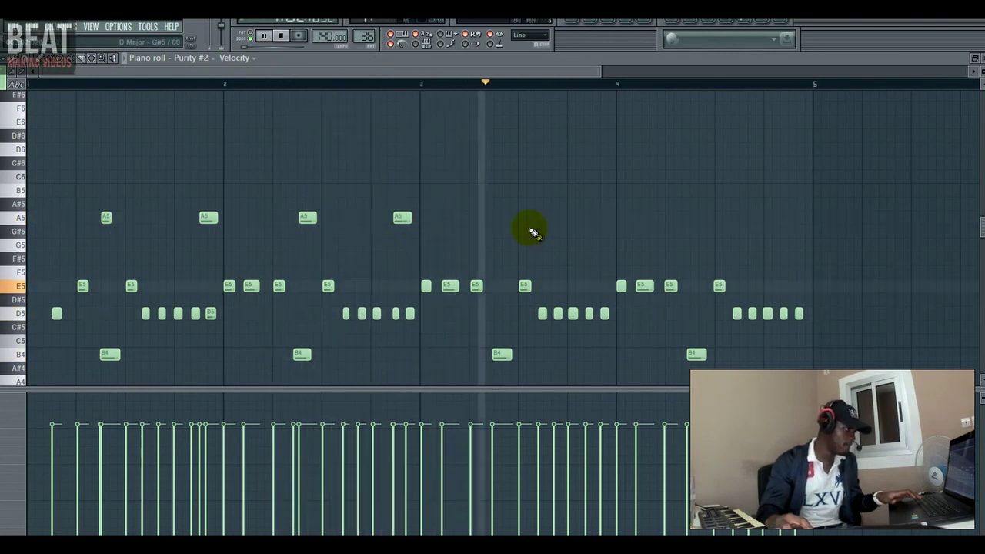
{"action": "left_click", "coordinate": [494, 217]}
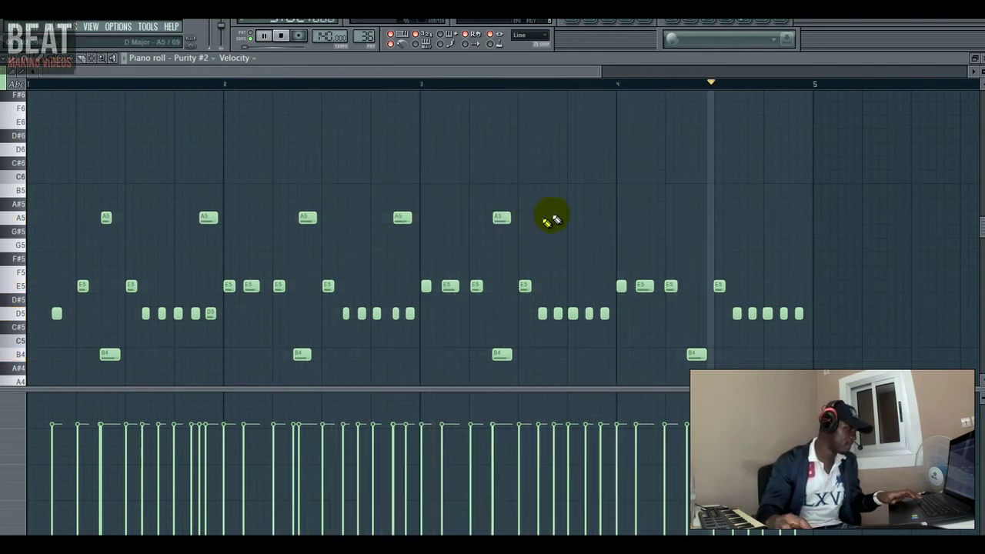
{"action": "left_click", "coordinate": [595, 218]}
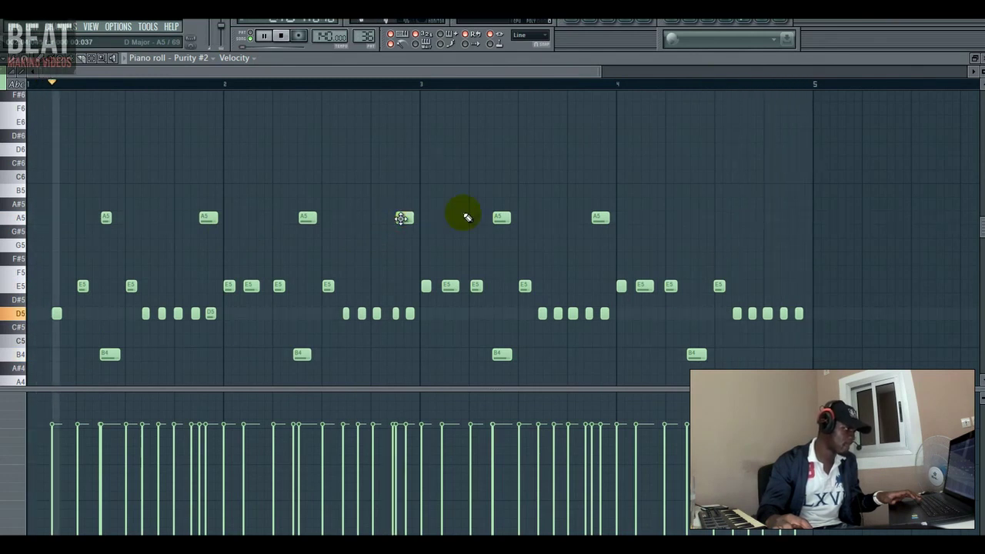
{"action": "left_click", "coordinate": [700, 219]}
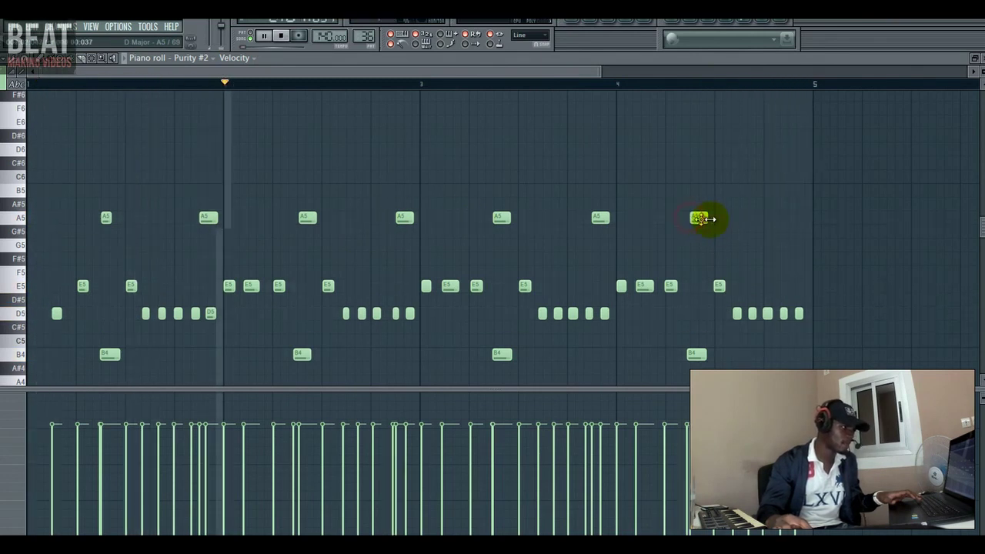
{"action": "left_click", "coordinate": [789, 218]}
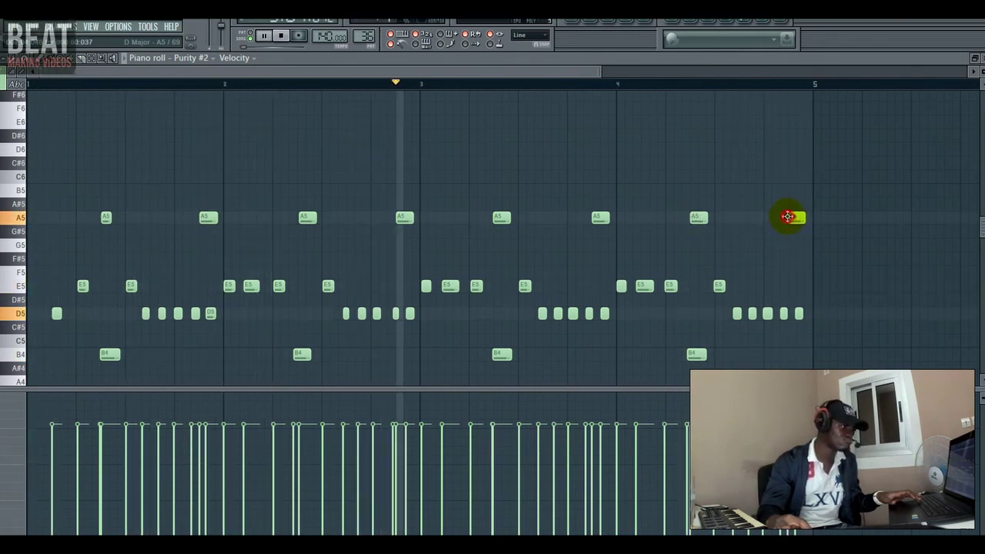
Return to the Playlist and place two more Guitare Electrique clips on Track 24, at bars 6 and 10.
{"action": "left_click", "coordinate": [573, 21]}
{"action": "left_click", "coordinate": [161, 87], "text": "ctrl"}
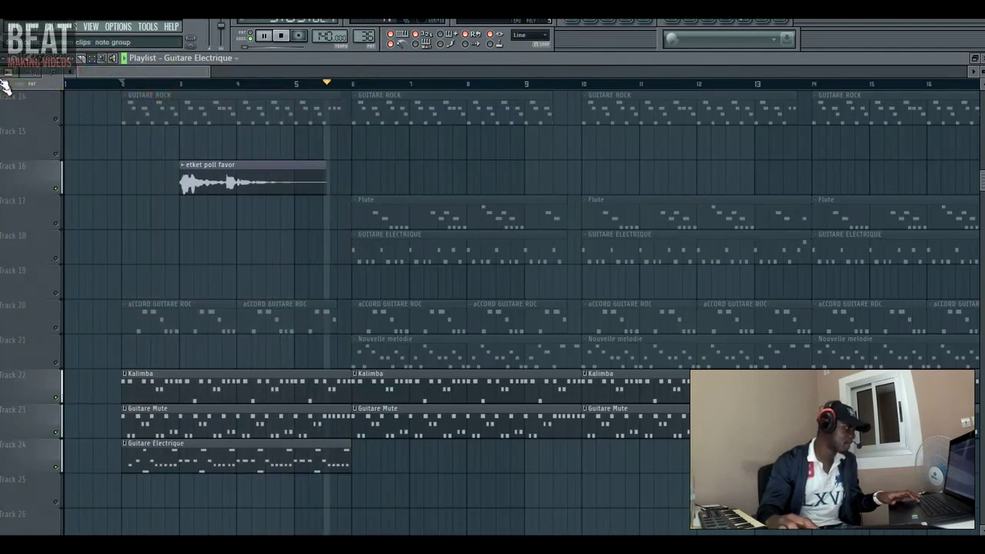
{"action": "left_click", "coordinate": [354, 460]}
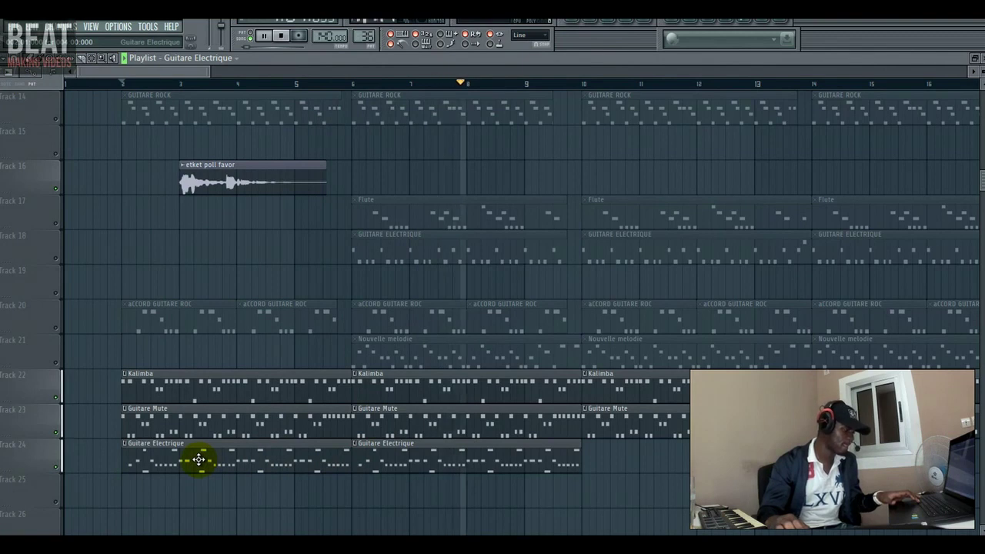
{"action": "left_click", "coordinate": [587, 462]}
Trim the bar 6 Kalimba and Guitare Mute clips so they end shortly before bar 10.
{"action": "left_click", "coordinate": [583, 377]}
{"action": "key", "text": "space"}
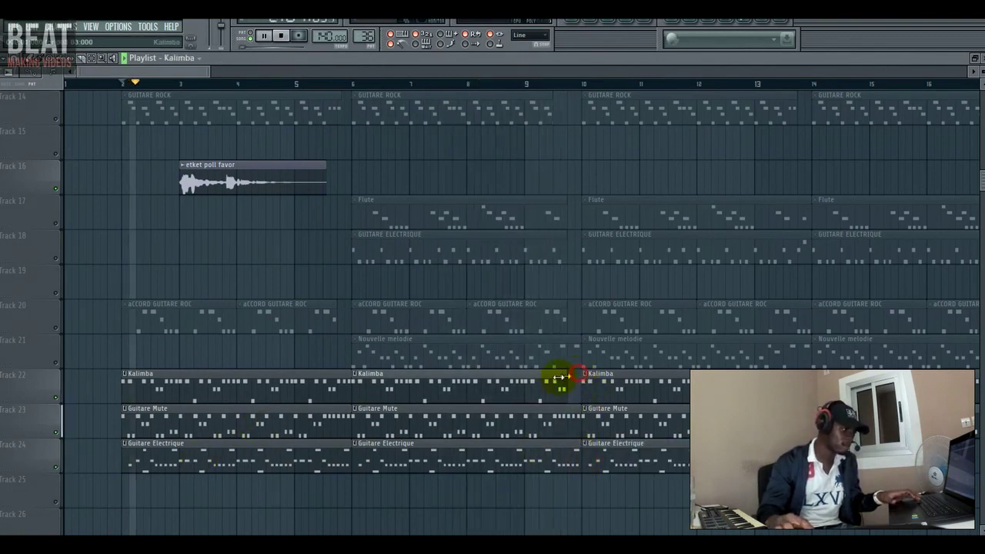
{"action": "left_click", "coordinate": [576, 408]}
{"action": "key", "text": "space"}
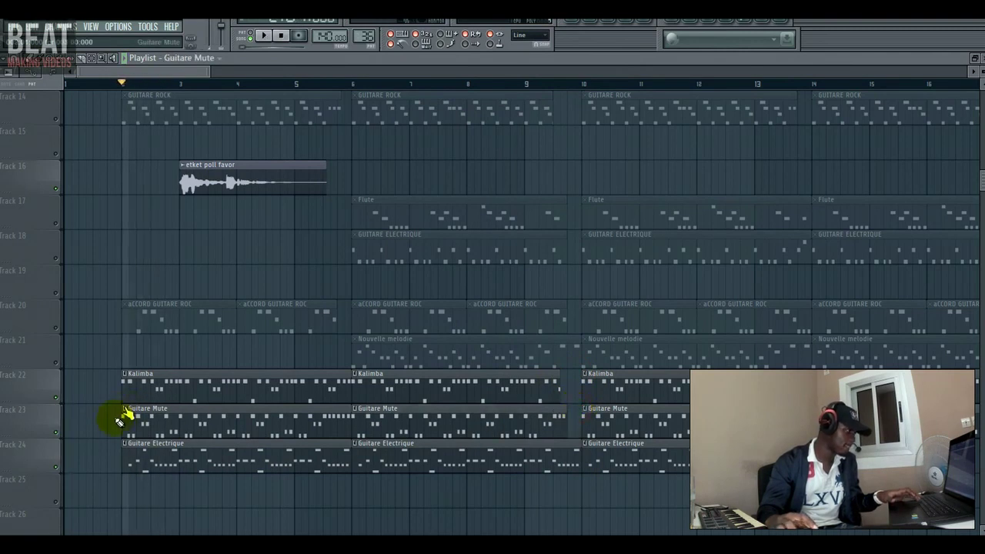
Remove the Guitare Electrique and Kalimba clips at bar 2, muting Track 23 for a playback check and unmuting it.
{"action": "left_click", "coordinate": [63, 435]}
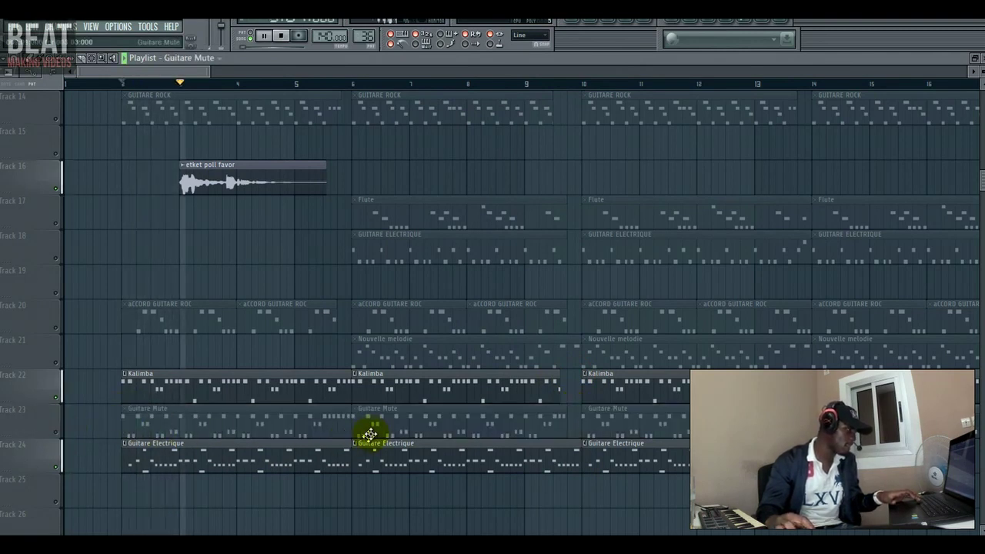
{"action": "key", "text": "space"}
{"action": "right_click", "coordinate": [288, 454]}
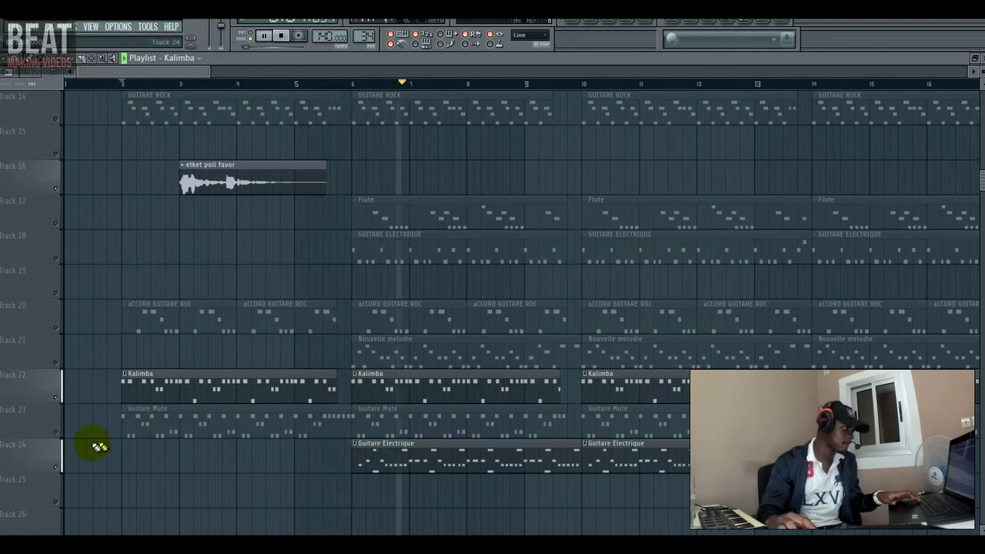
{"action": "left_click", "coordinate": [57, 432]}
{"action": "right_click", "coordinate": [144, 385]}
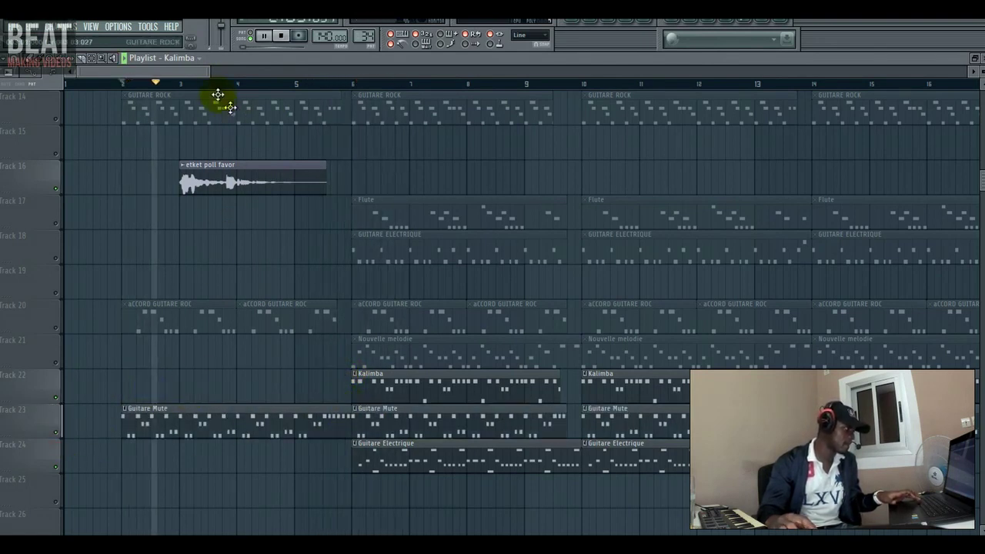
Play back the arrangement and shorten the bar 2 Guitare Mute and bar 6 Guitare Electrique clips to leave a gap before the following clips.
{"action": "left_click_drag", "start_coordinate": [212, 74], "coordinate": [218, 74]}
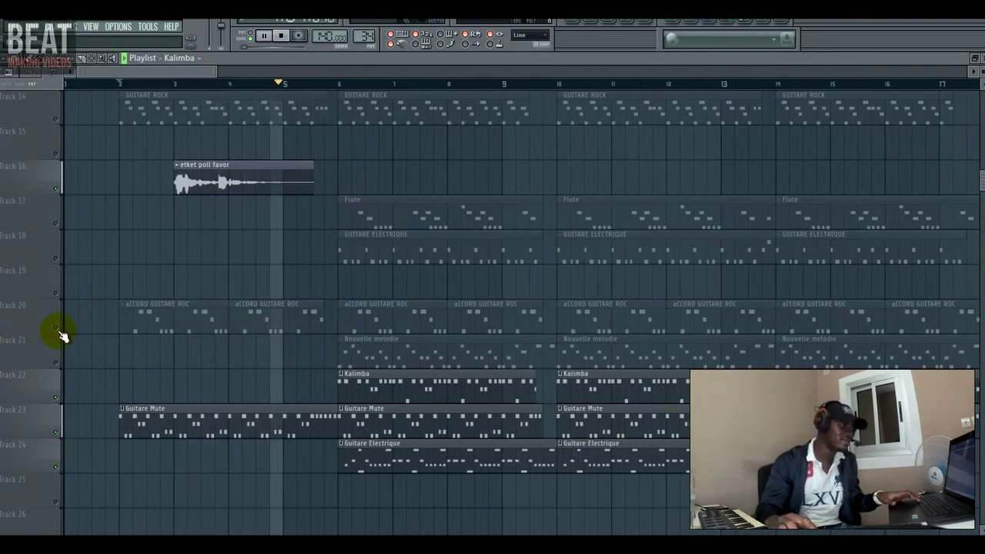
{"action": "key", "text": "space"}
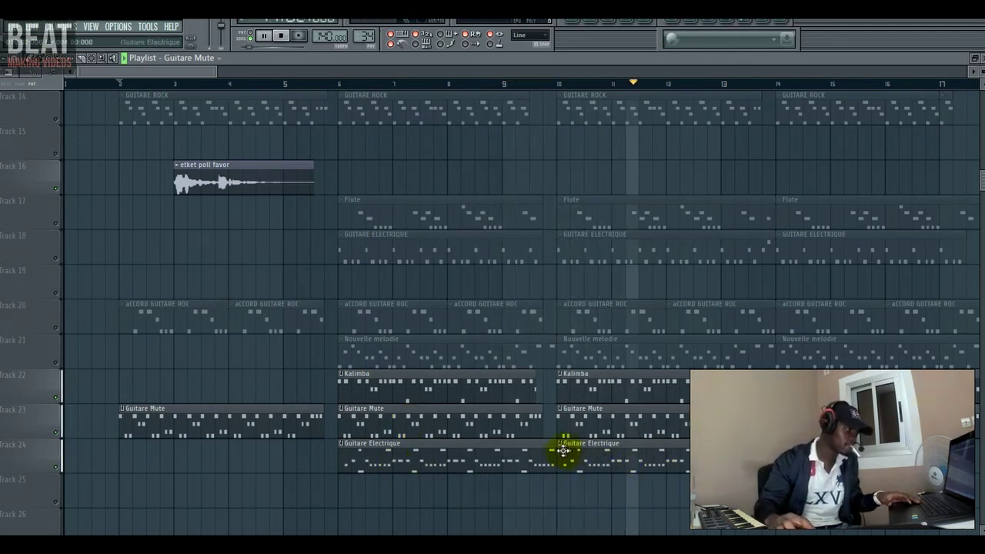
{"action": "left_click_drag", "start_coordinate": [555, 447], "coordinate": [540, 447]}
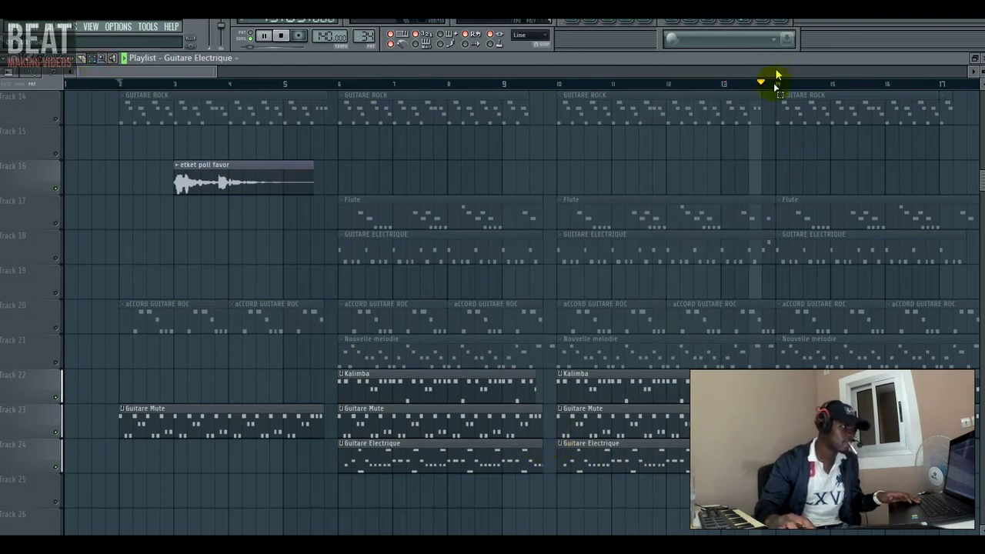
Select the section from bar 10 to bar 14 across all tracks and stop playback.
{"action": "left_click_drag", "start_coordinate": [775, 75], "coordinate": [543, 117]}
{"action": "key", "text": "space"}
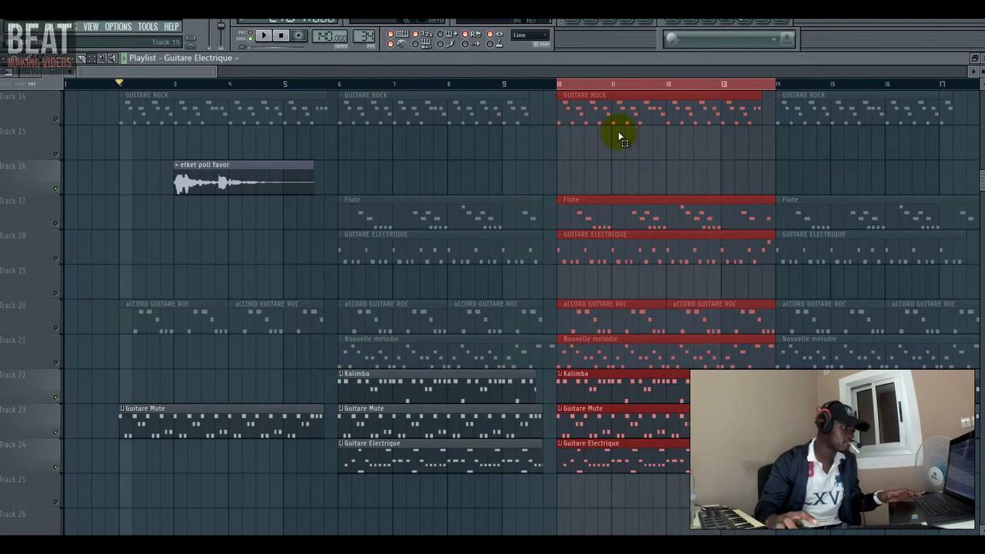